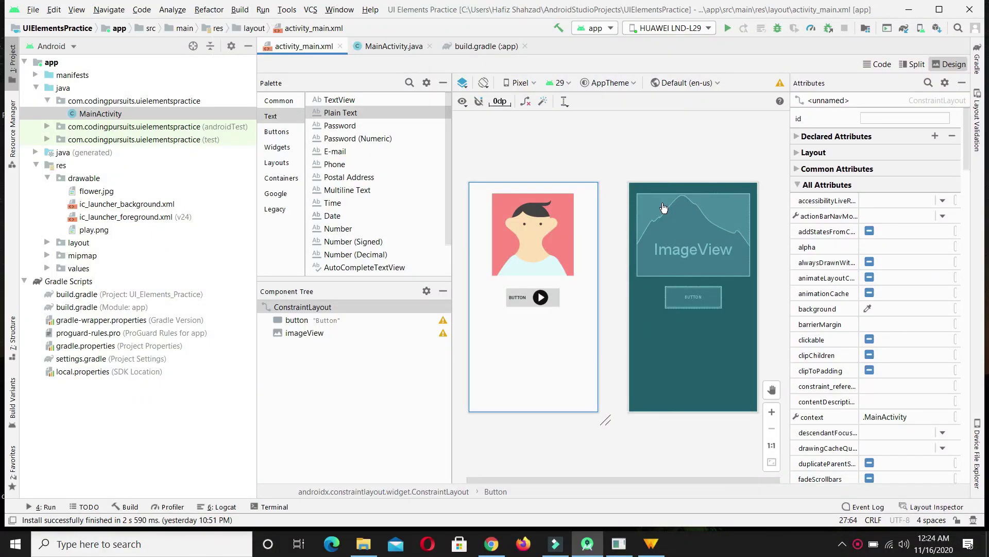
Delete the ImageView from the activity_main layout.
left_click(576, 328)
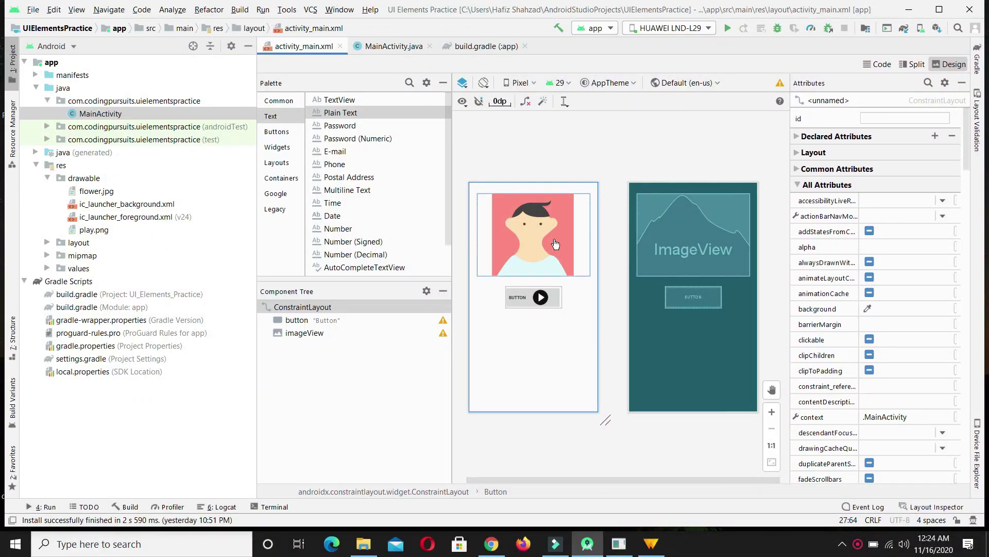
left_click(554, 245)
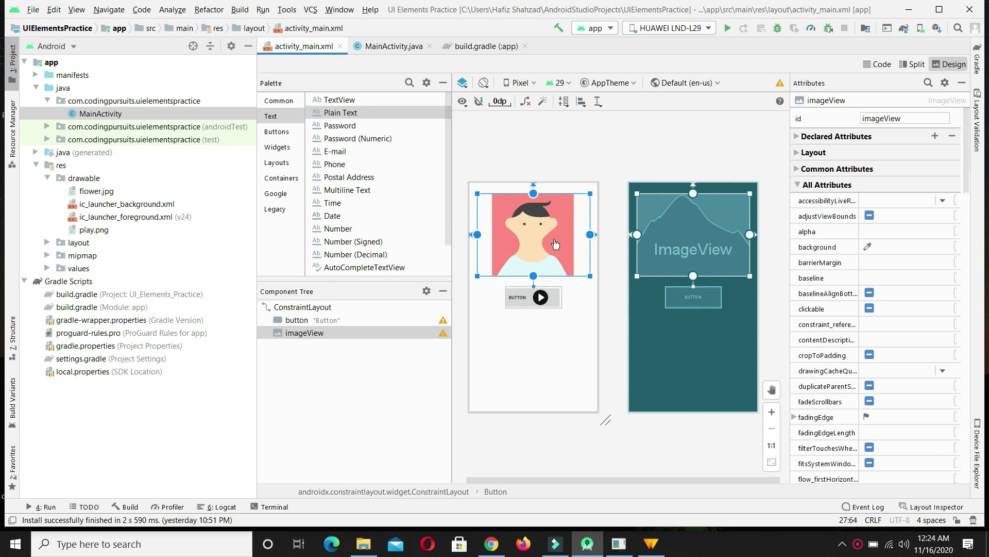
key("Delete")
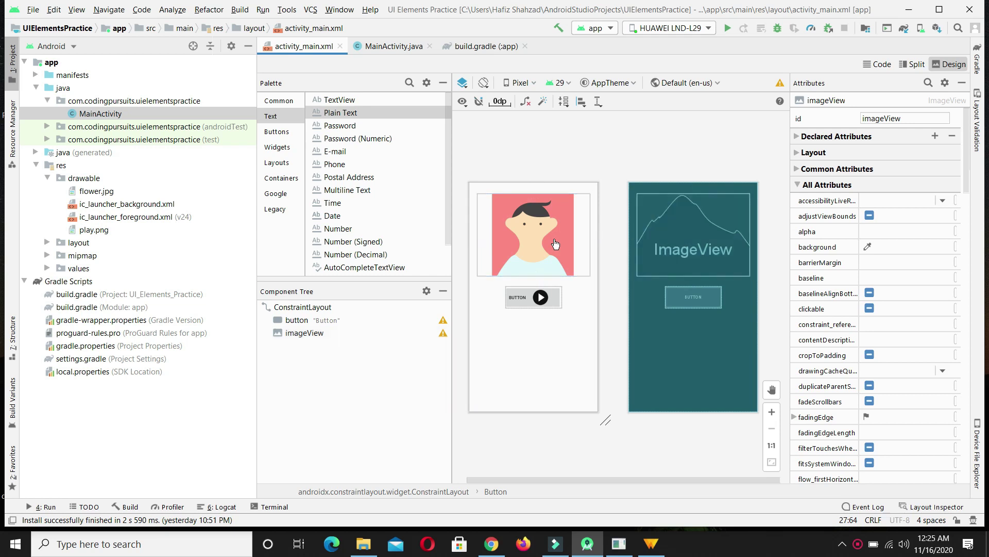
Add a Plain Text Name field constrained to the screen top, both sides, and the button.
left_click(277, 117)
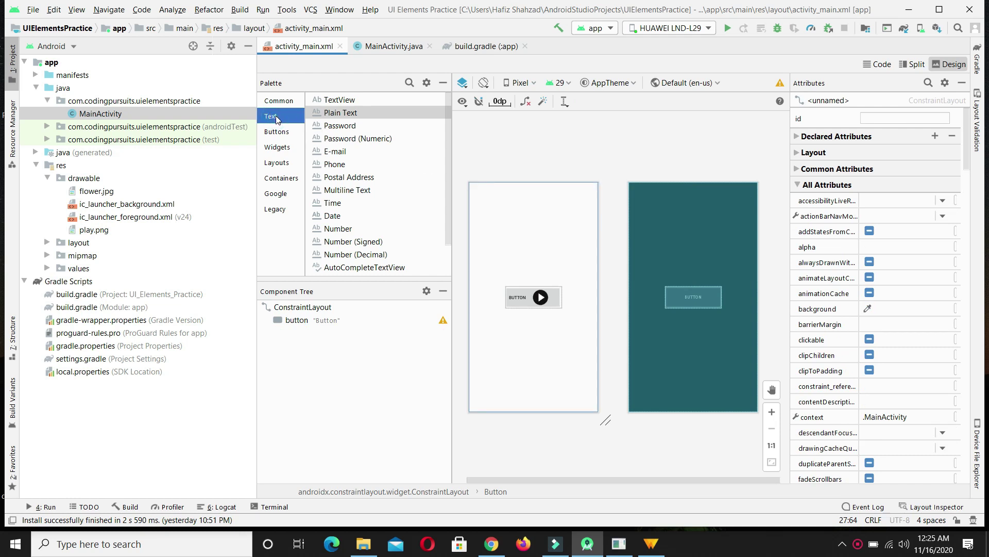
left_click(341, 118)
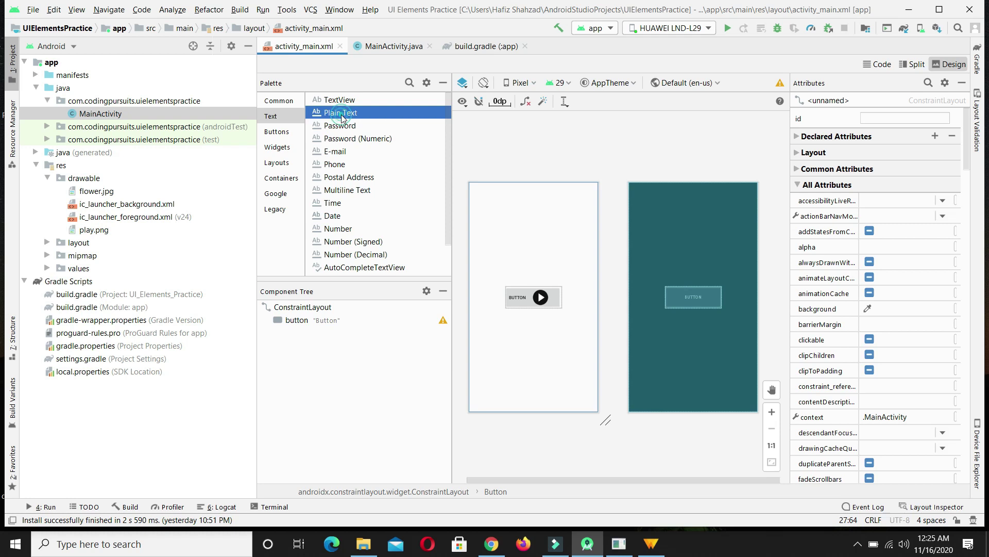
left_click_drag(342, 117, 550, 241)
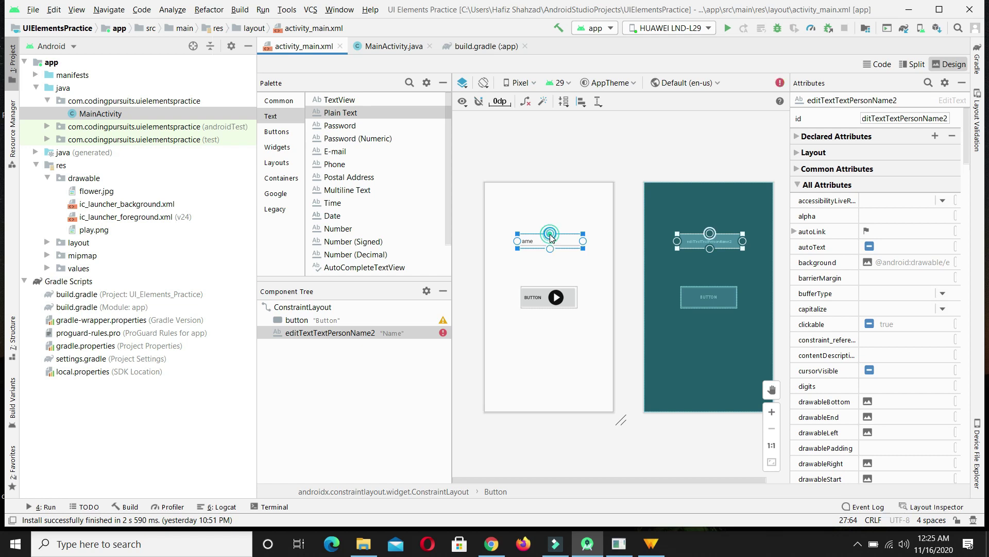
mouse_move(549, 235)
left_mouse_down()
mouse_move(551, 184)
mouse_move(474, 198)
left_mouse_up()
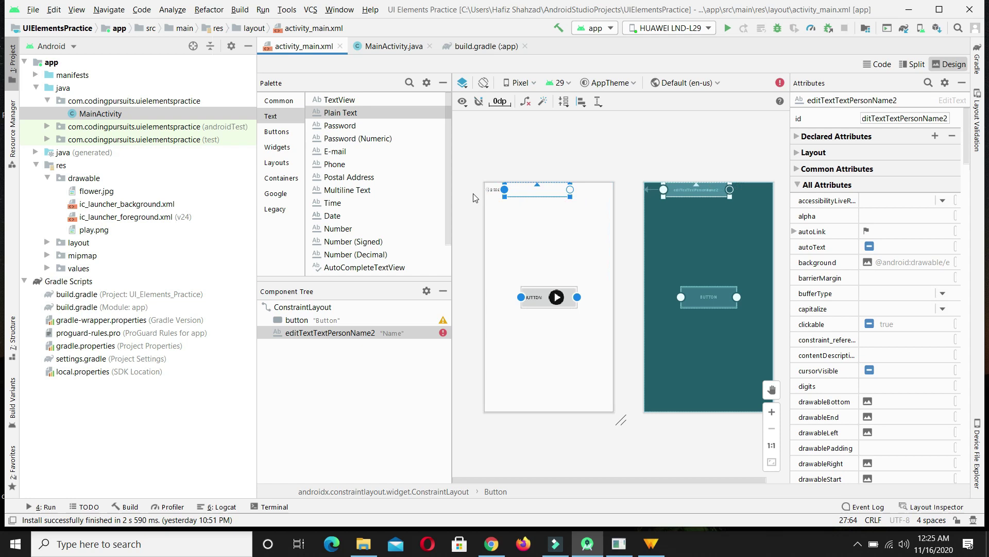
left_click_drag(550, 190, 615, 190)
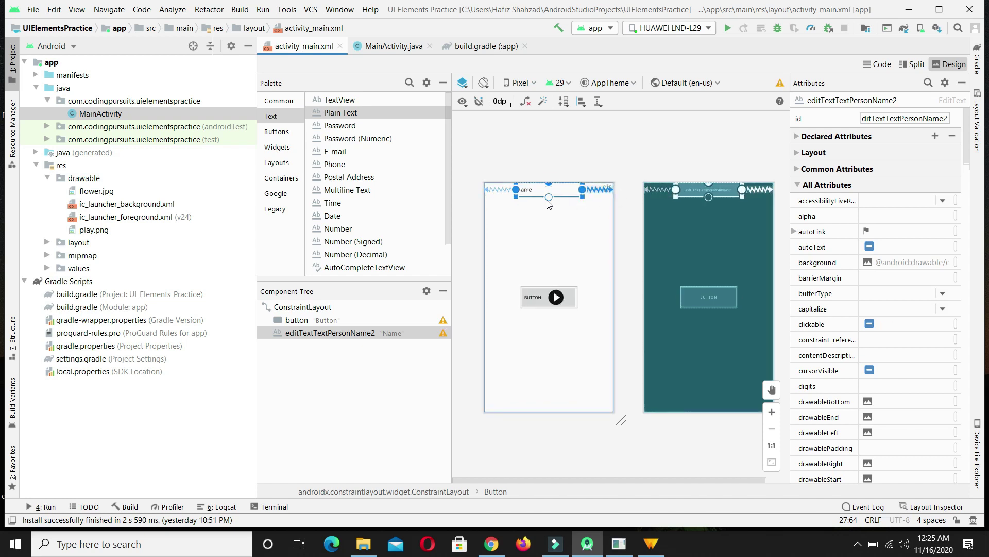
left_click_drag(549, 198, 549, 287)
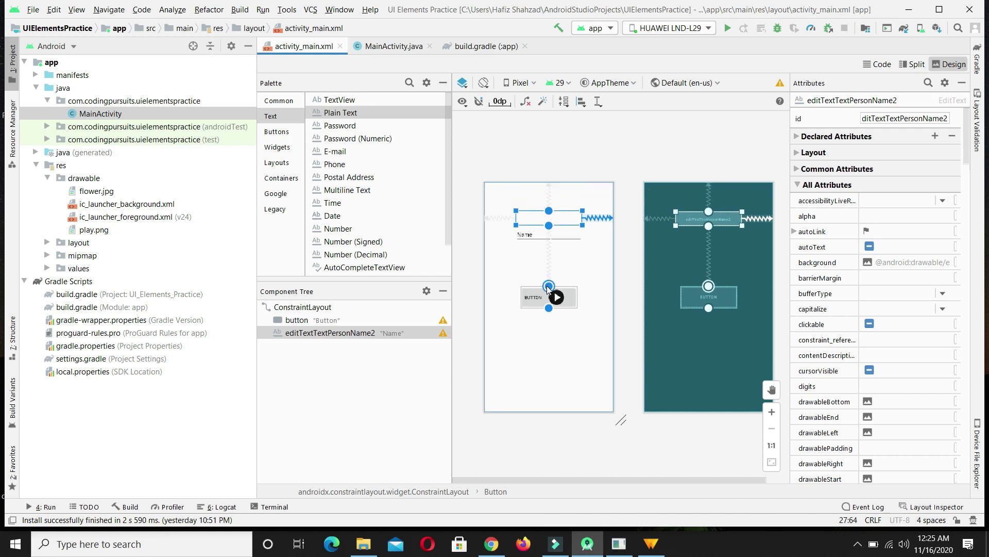
left_click(579, 134)
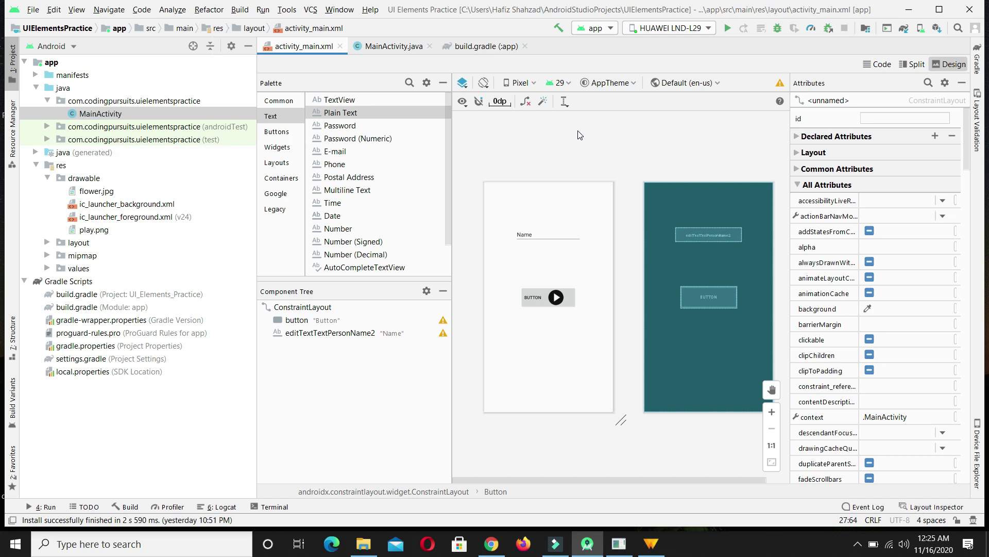
Inspect the EditText's inputType textPersonName in the layout XML, then return to Design view.
left_click(878, 67)
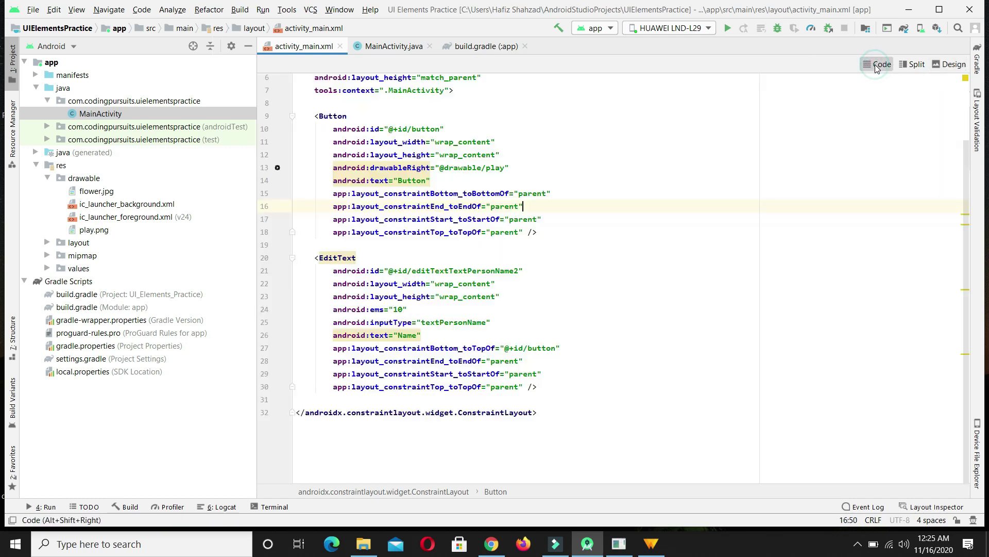
left_click(369, 285)
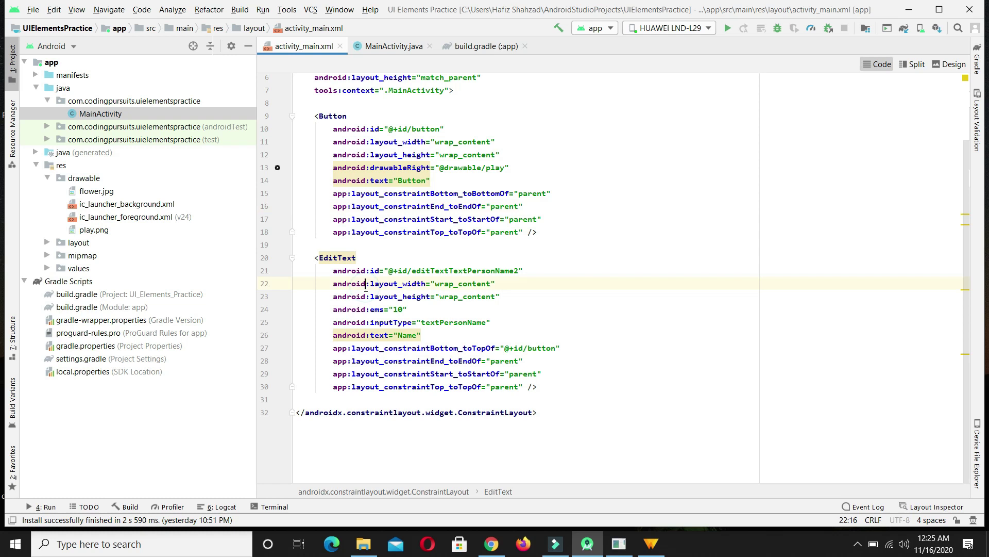
left_click(319, 255)
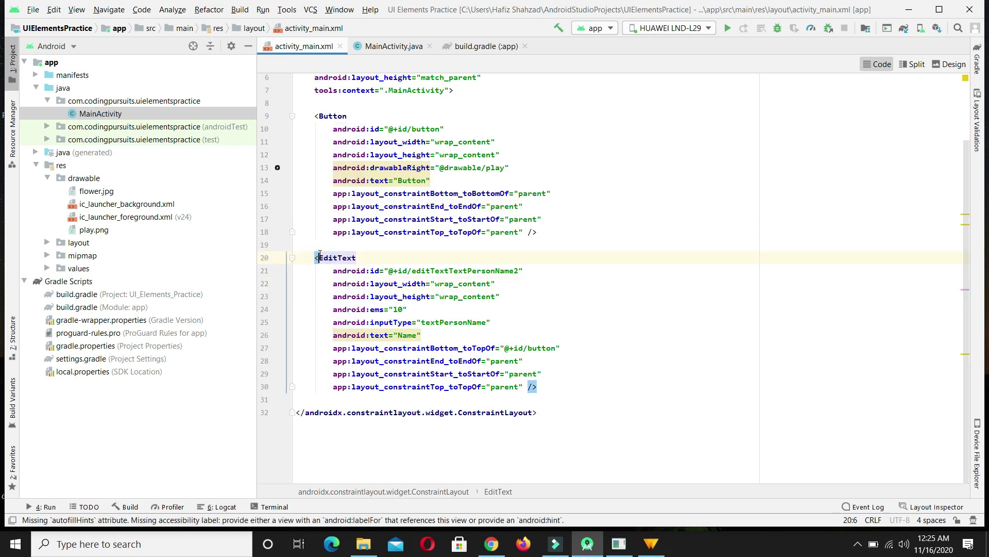
left_click(403, 322)
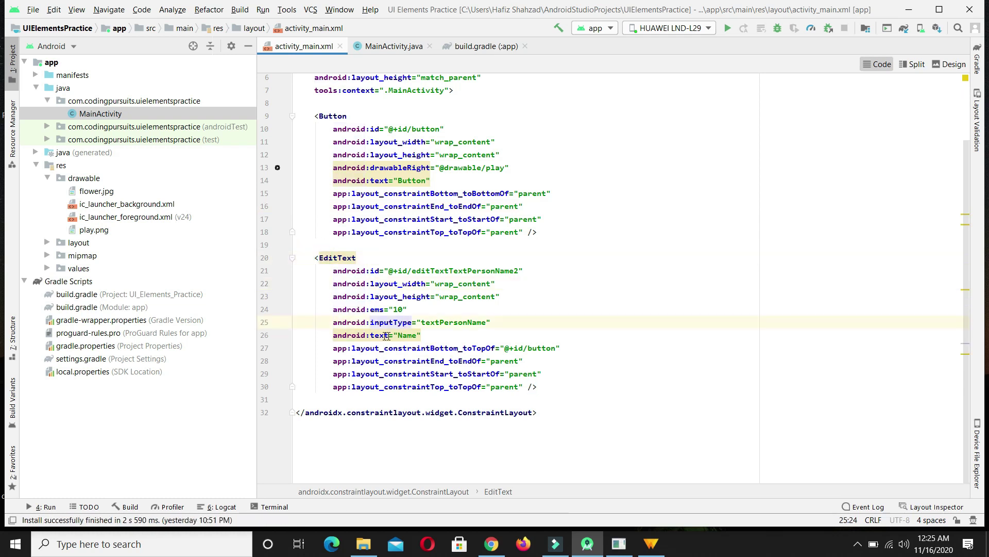
double_click(377, 323)
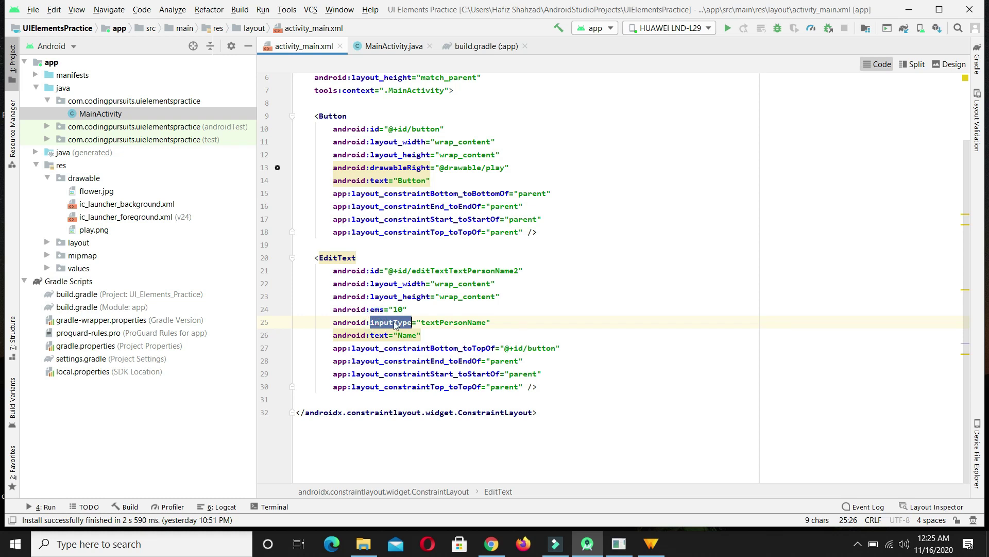
double_click(451, 322)
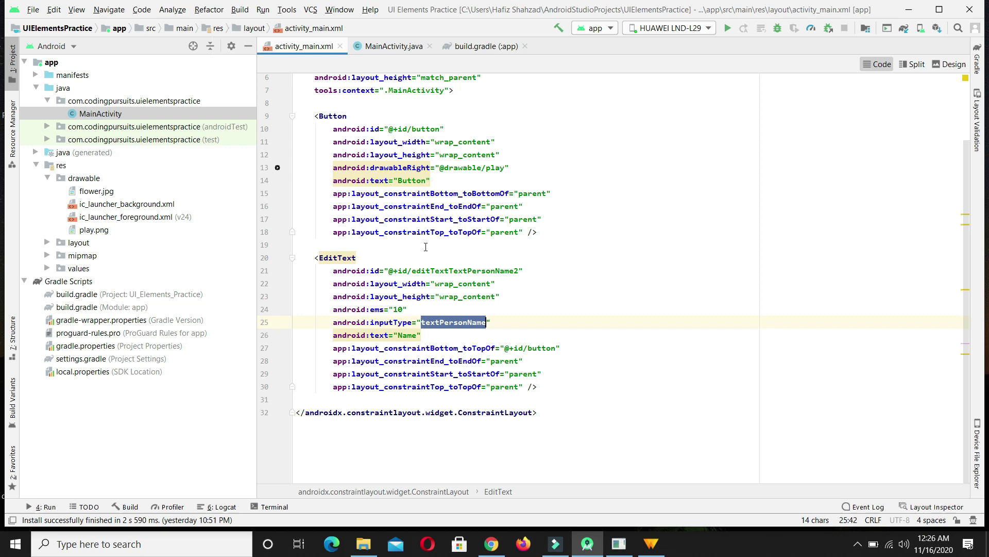
left_click(948, 65)
left_click(563, 145)
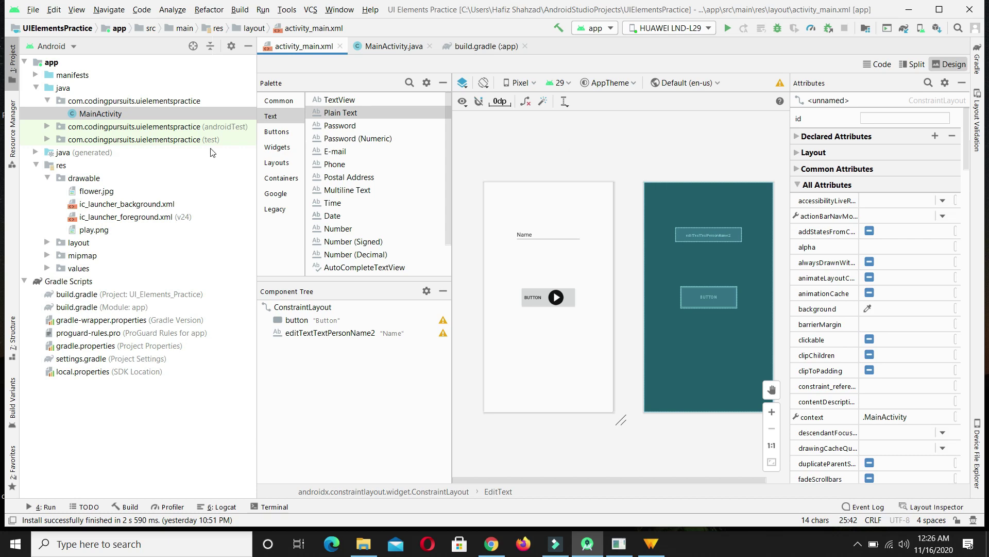
Open MainActivity and delete the image-changing lines from the click handler.
double_click(100, 113)
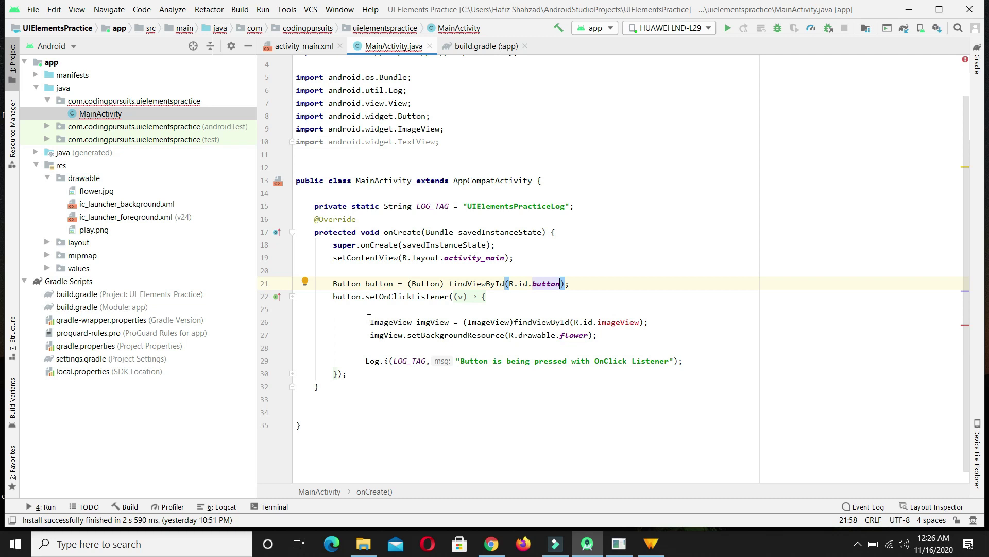
left_click_drag(369, 321, 599, 334)
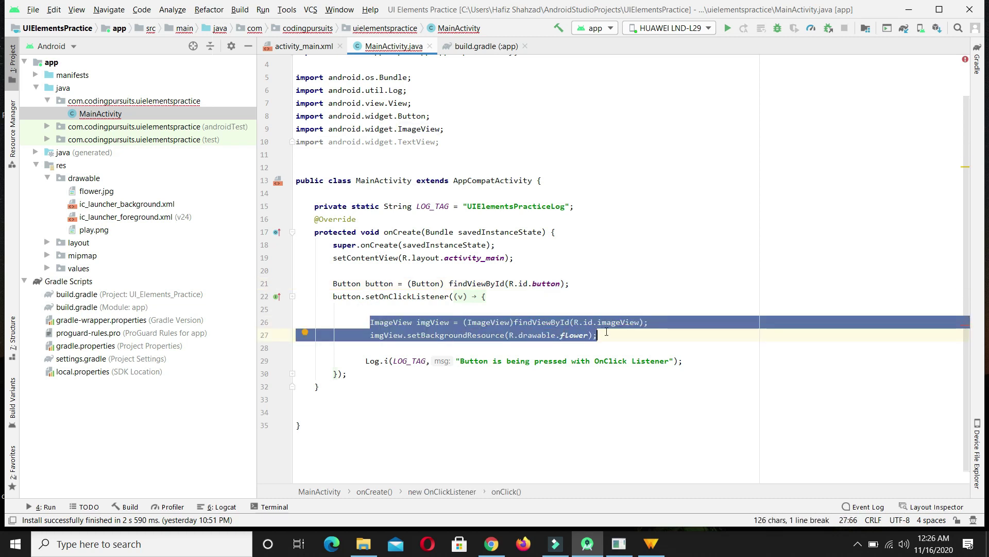
key("BackSpace")
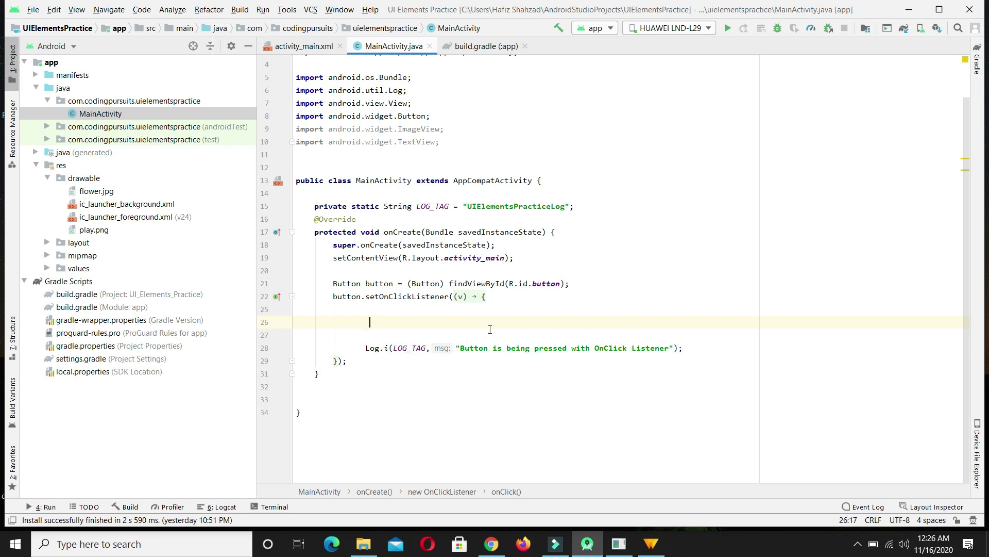
On line 27, begin an EditText myEditText assignment cast from findViewById(R.id.).
key("Up")
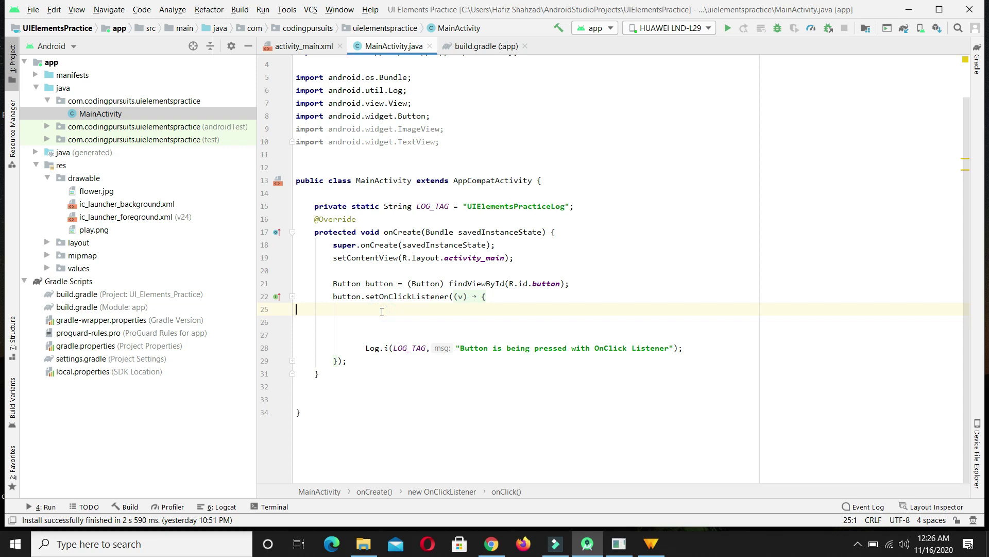
left_click(375, 328)
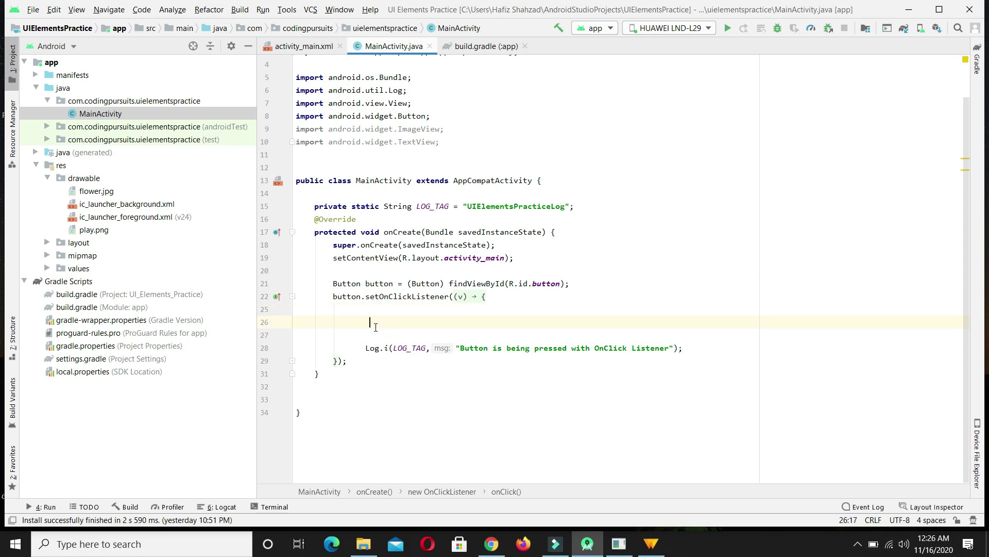
type("Edit")
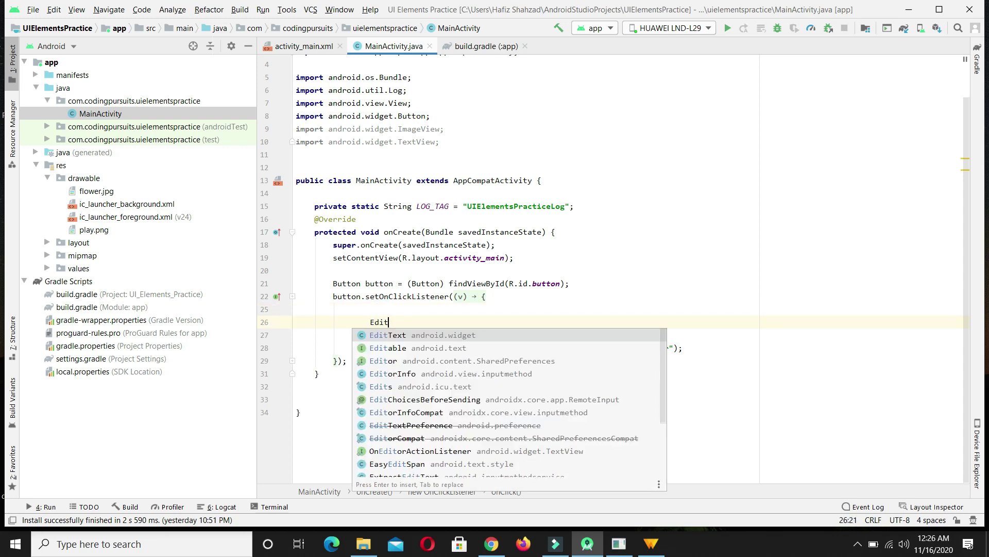
key("Return")
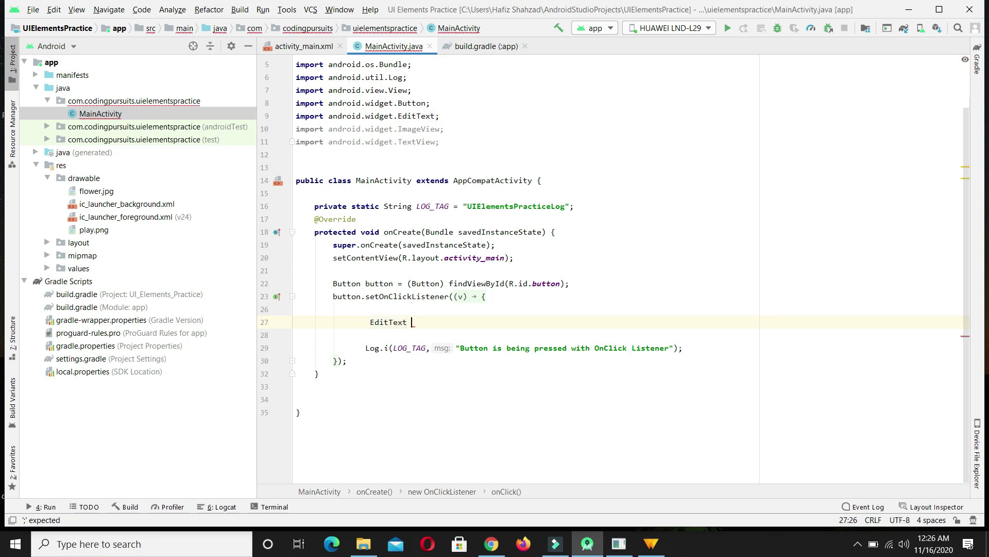
type("my")
type("EditT")
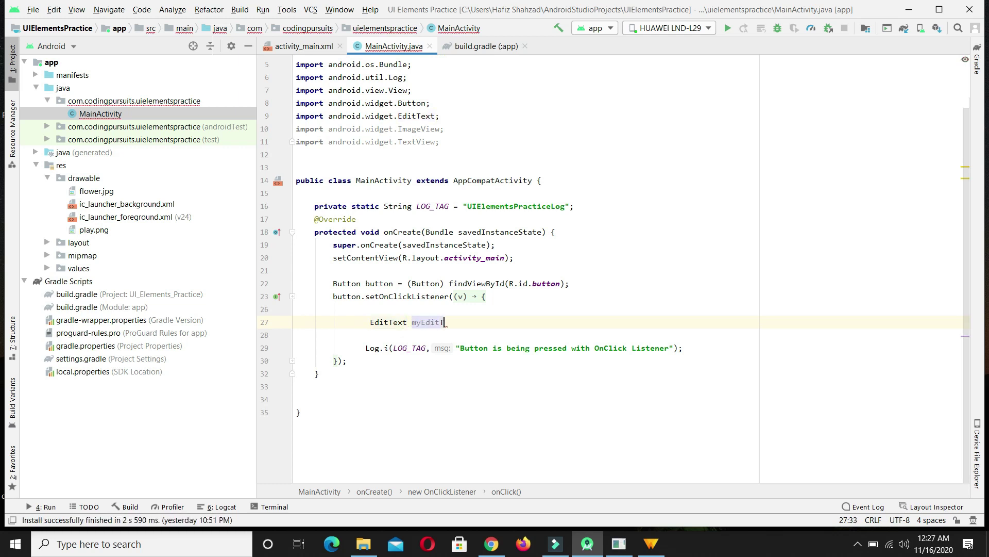
type("ext")
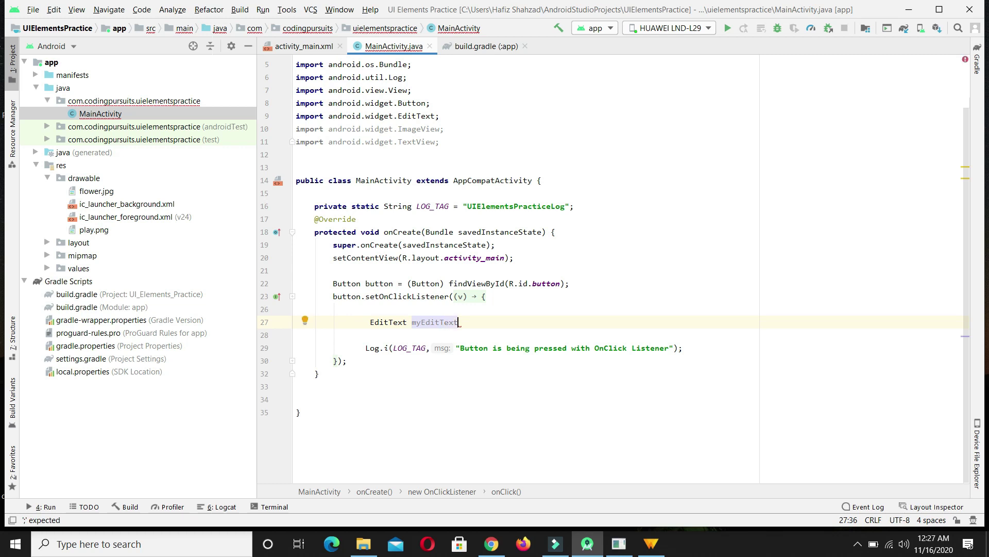
type(" = ")
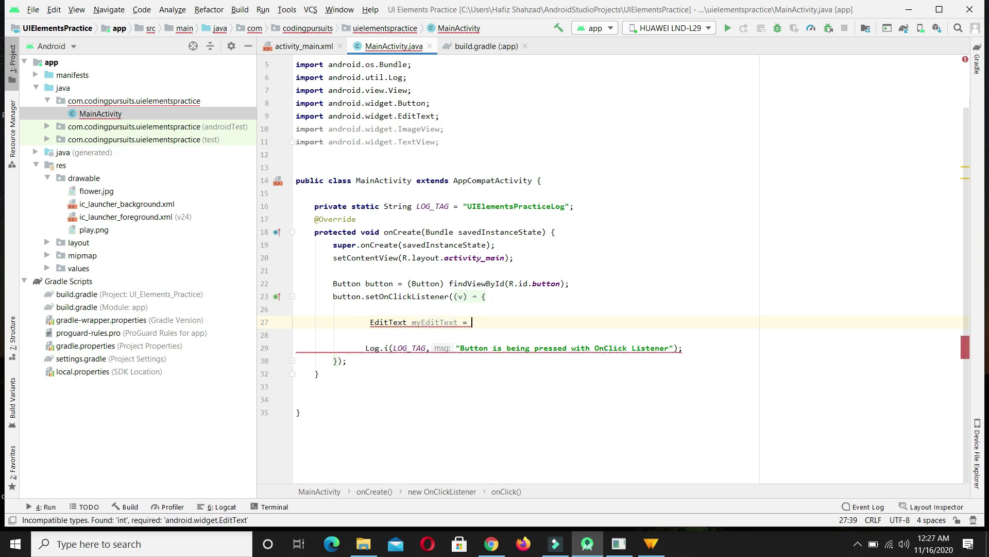
type("(Edit")
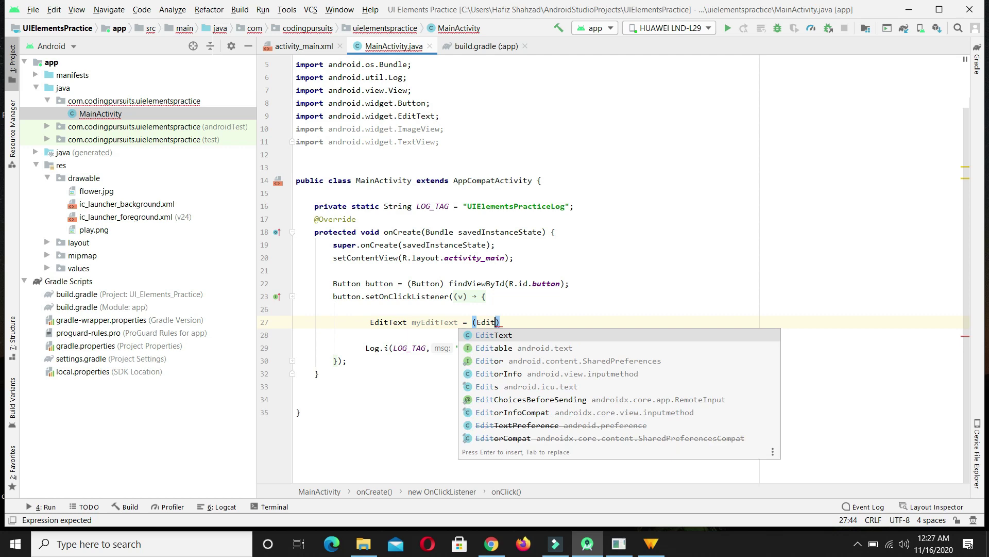
key("Return")
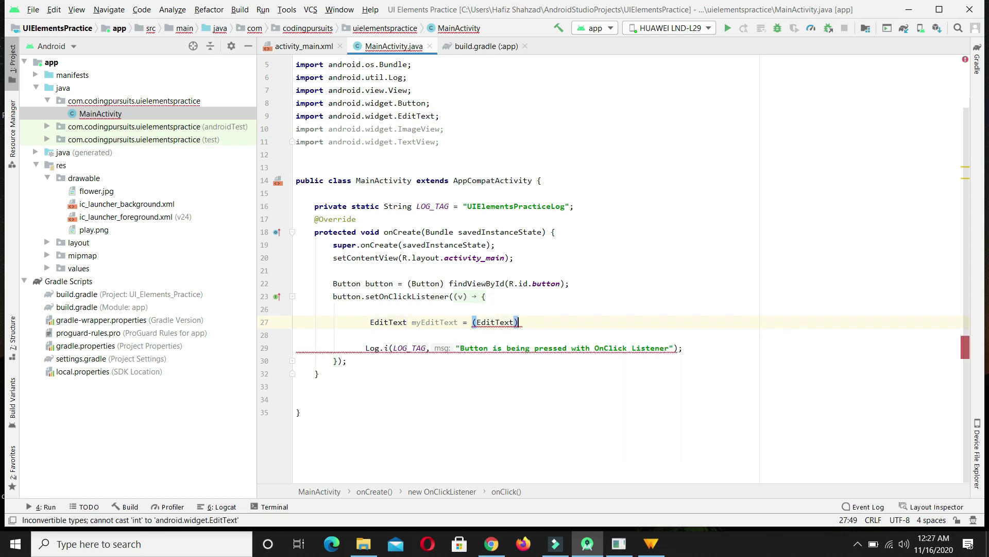
type("fin")
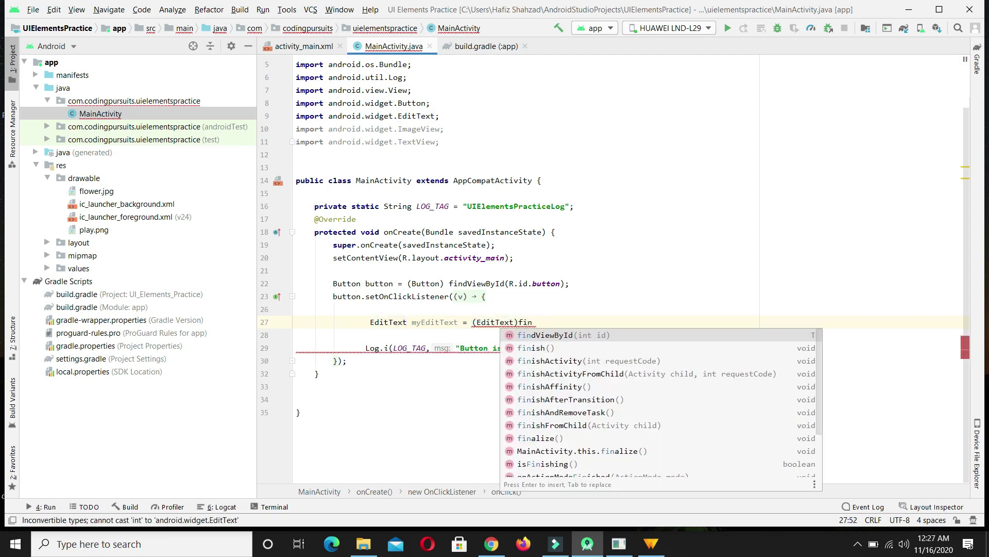
key("Return")
type("R.")
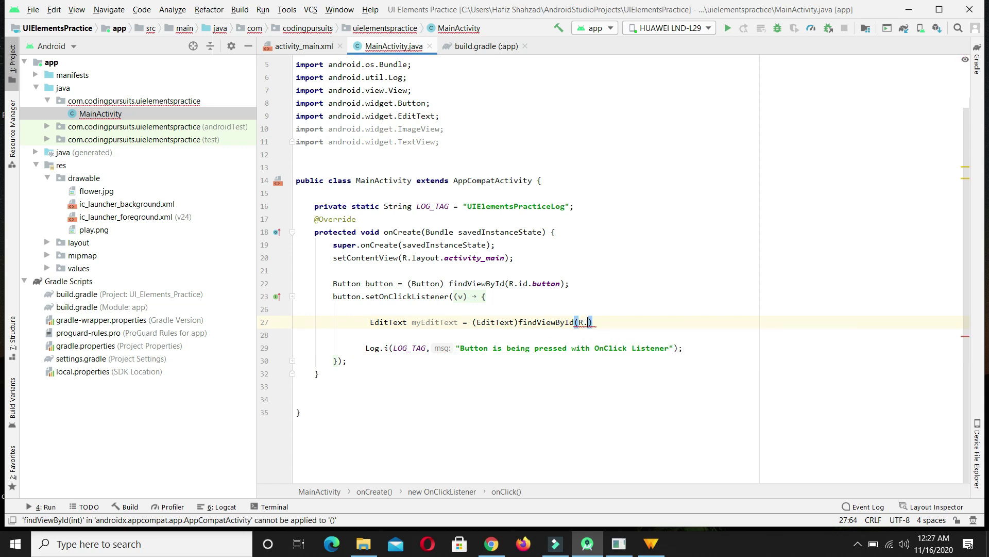
type("id")
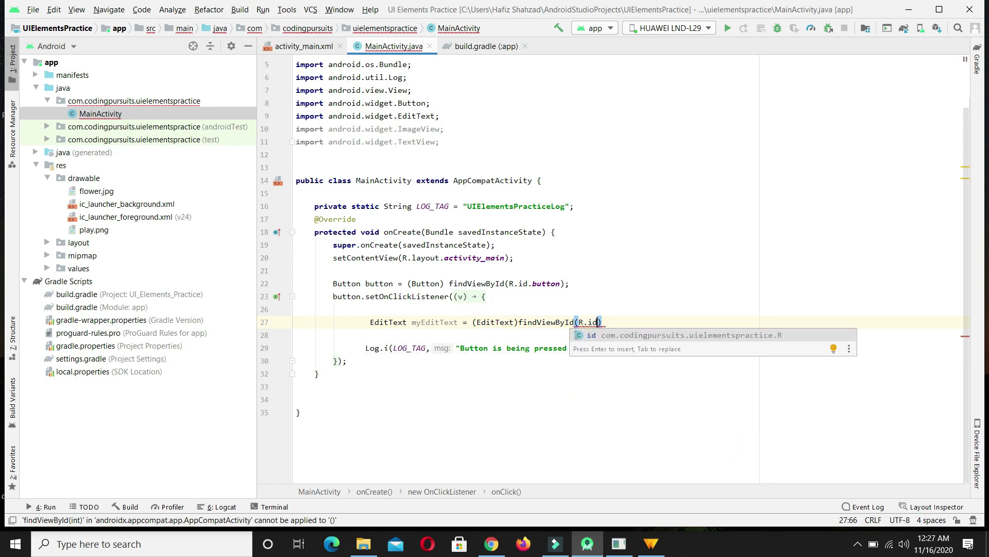
type(".")
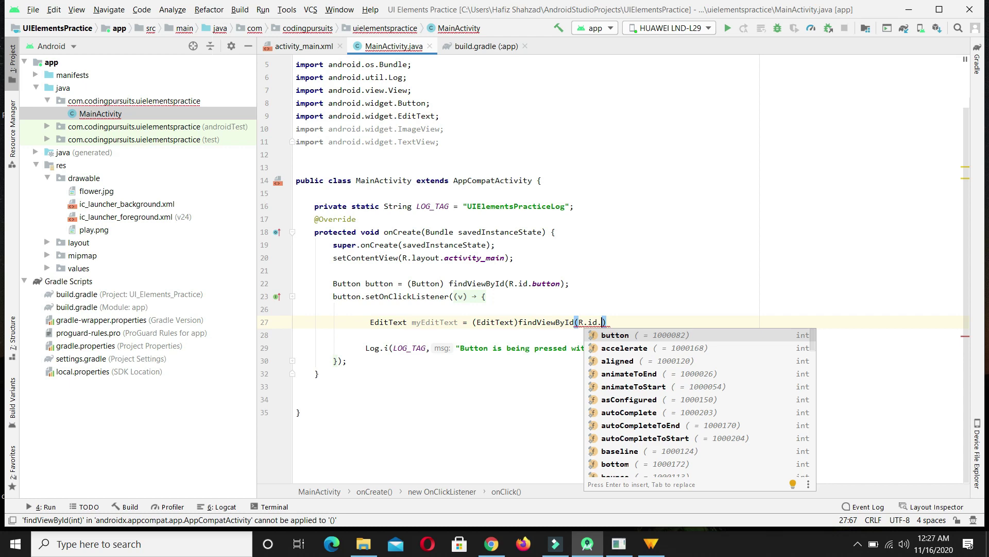
Copy the ID editTextTextPersonName2 from activity_main.xml and paste it after R.id. in MainActivity.
left_click(304, 47)
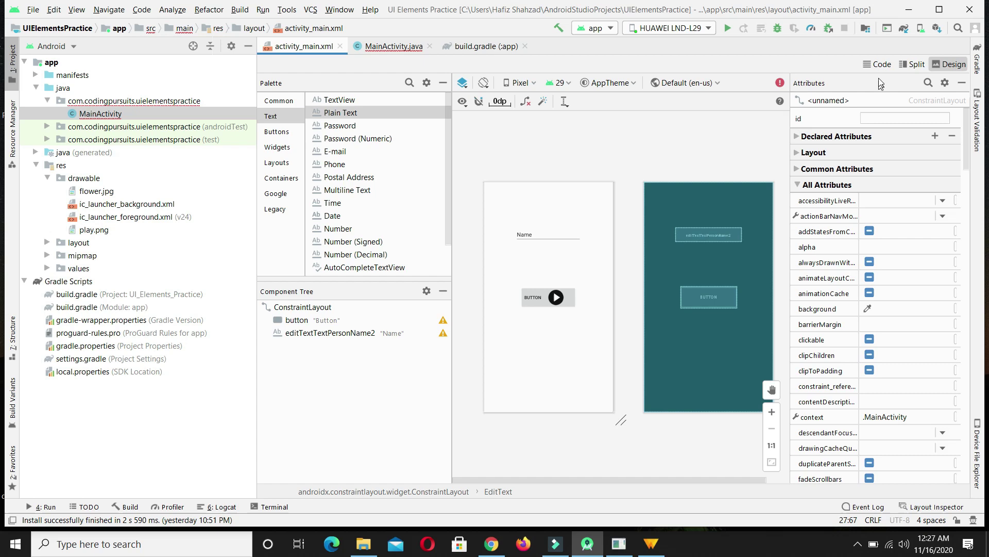
left_click(879, 65)
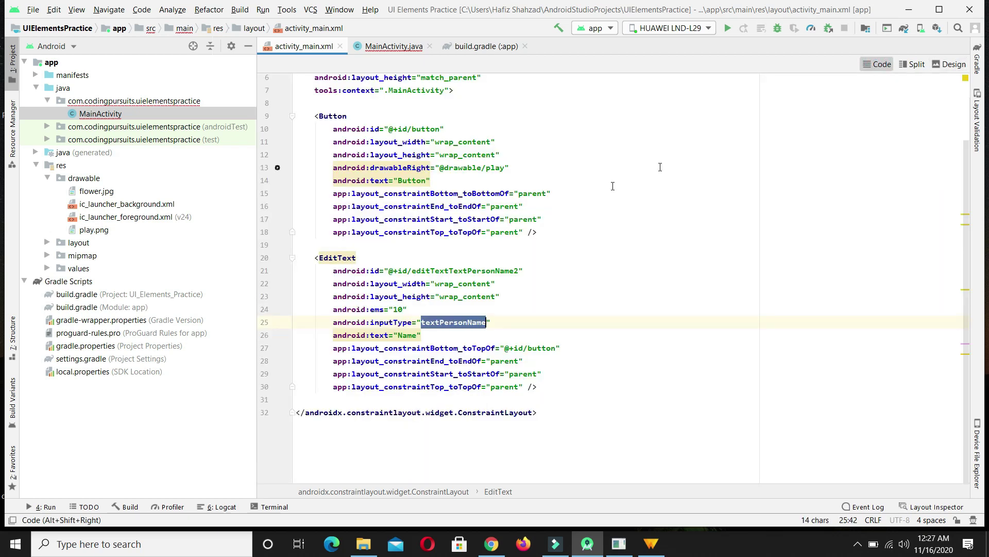
left_click(477, 296)
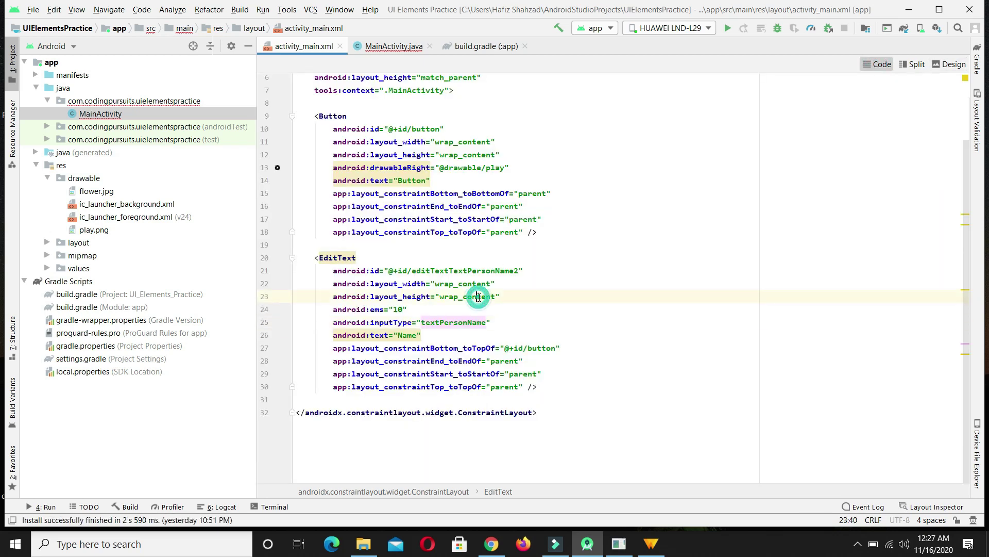
double_click(478, 273)
key("ctrl+c")
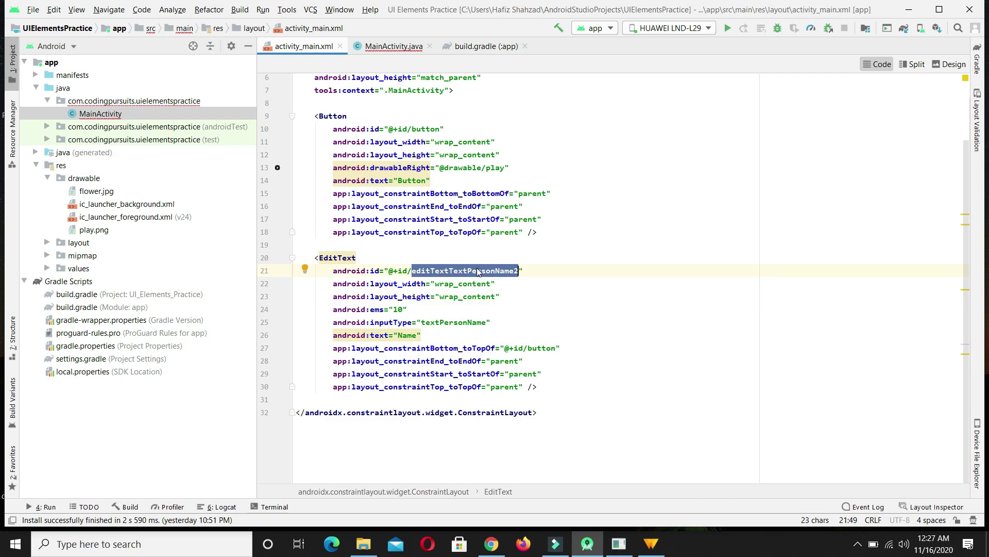
double_click(117, 116)
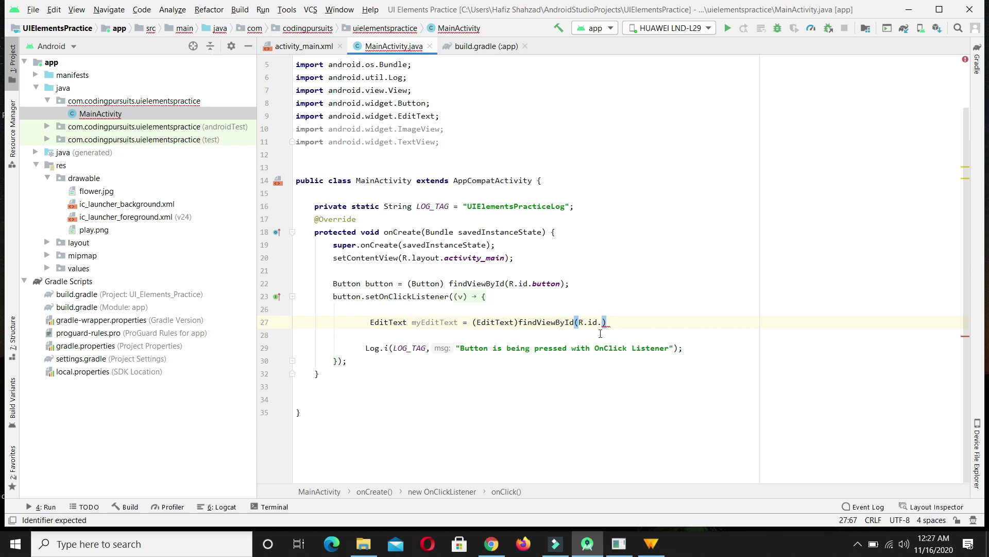
key("ctrl+v")
End line 27 with a semicolon and make Log.i output myEditText.getText().toString().
left_click(730, 325)
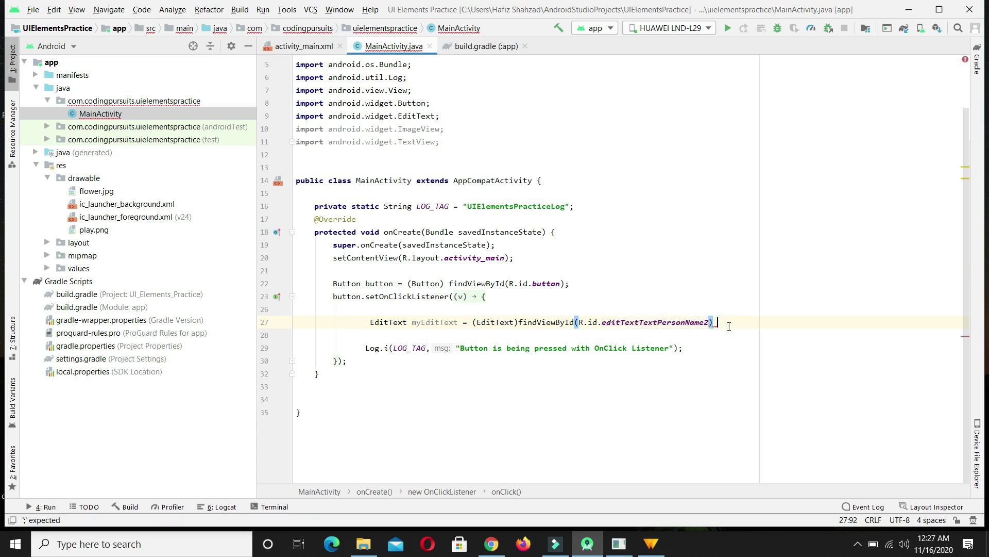
type(";")
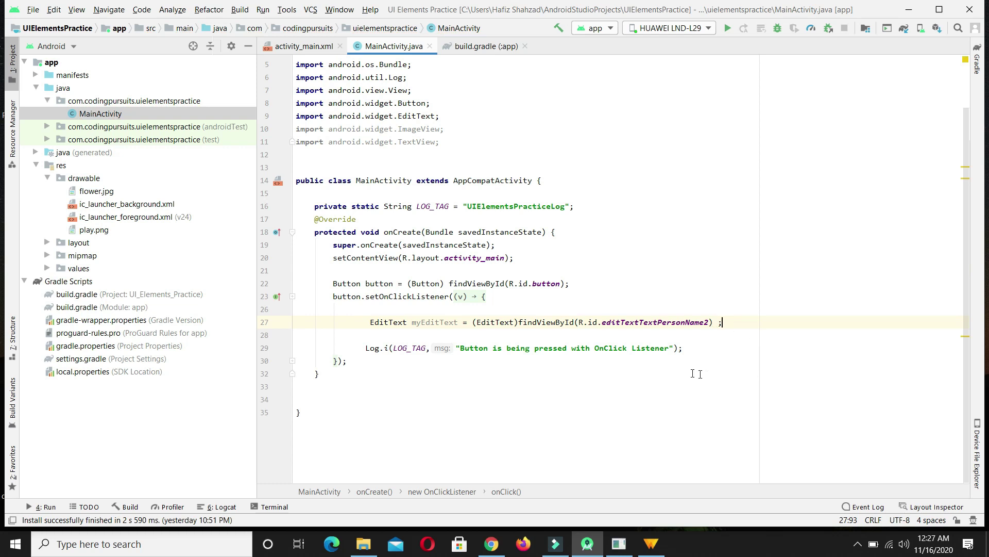
left_click_drag(457, 348, 676, 348)
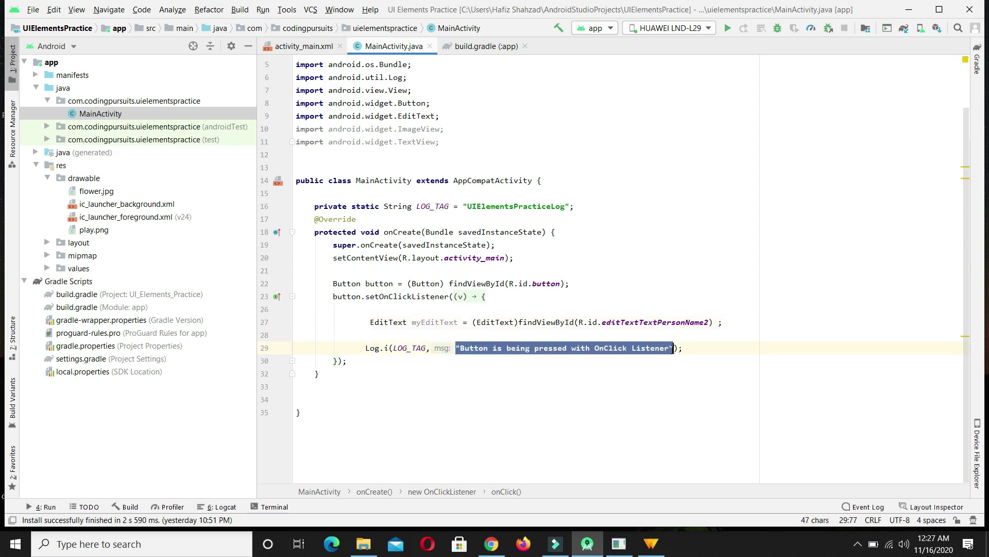
key("BackSpace")
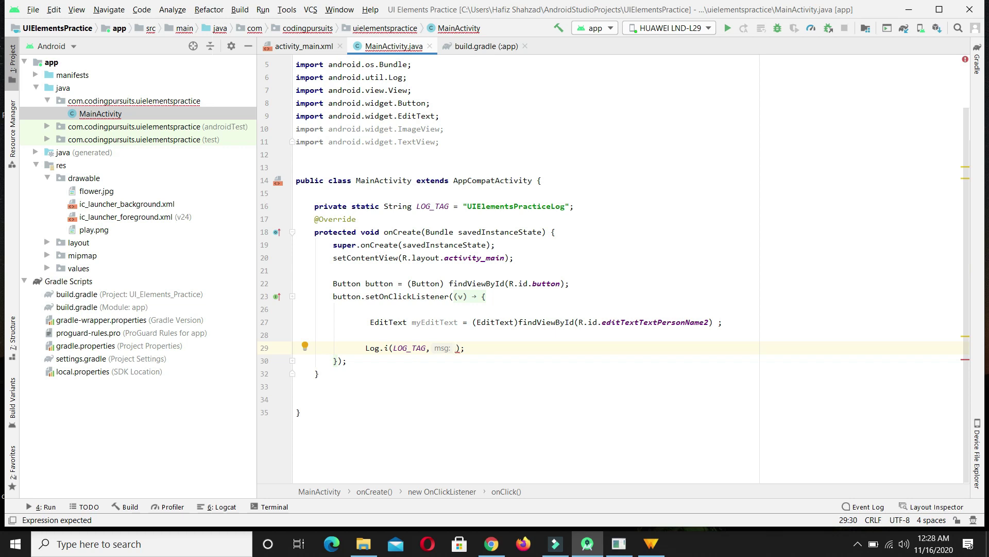
type("my")
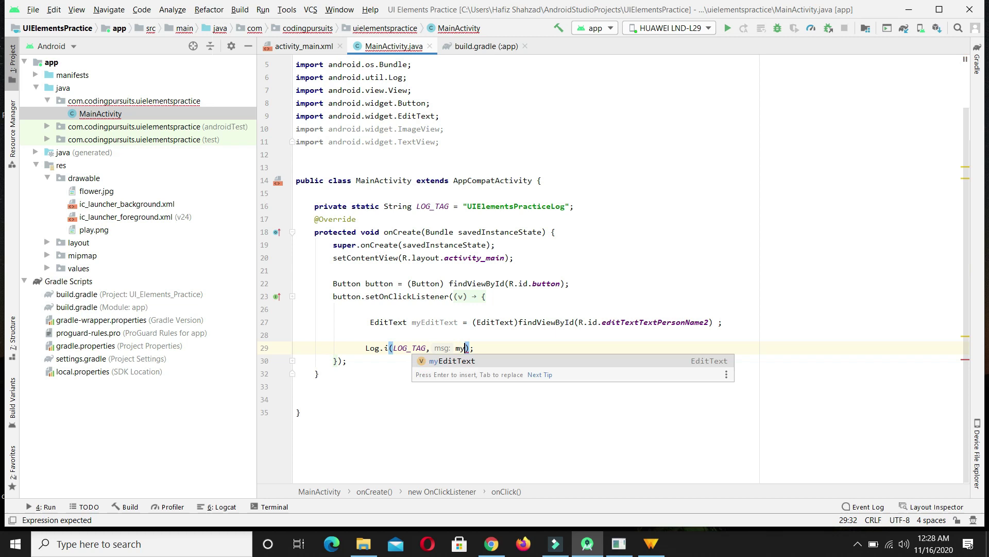
key("Return")
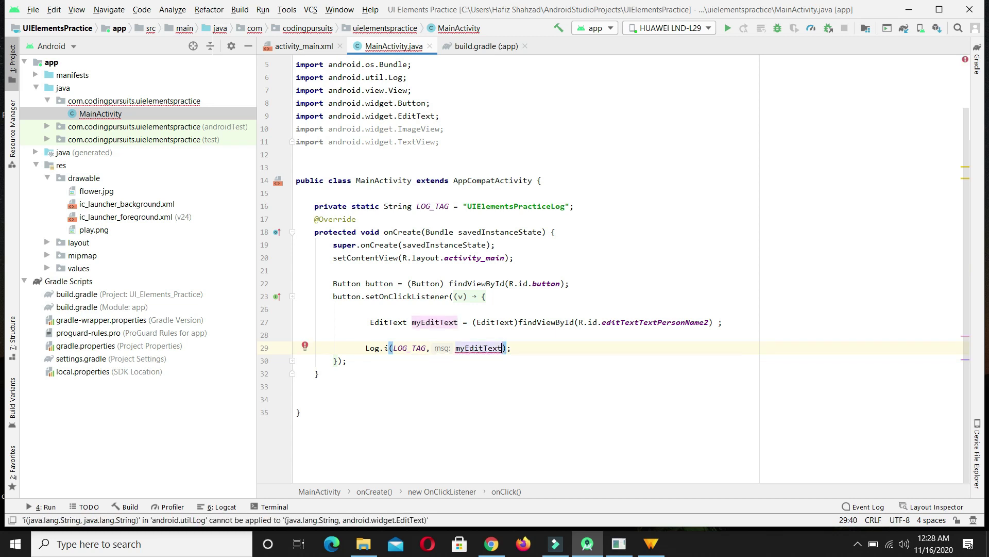
type(".get")
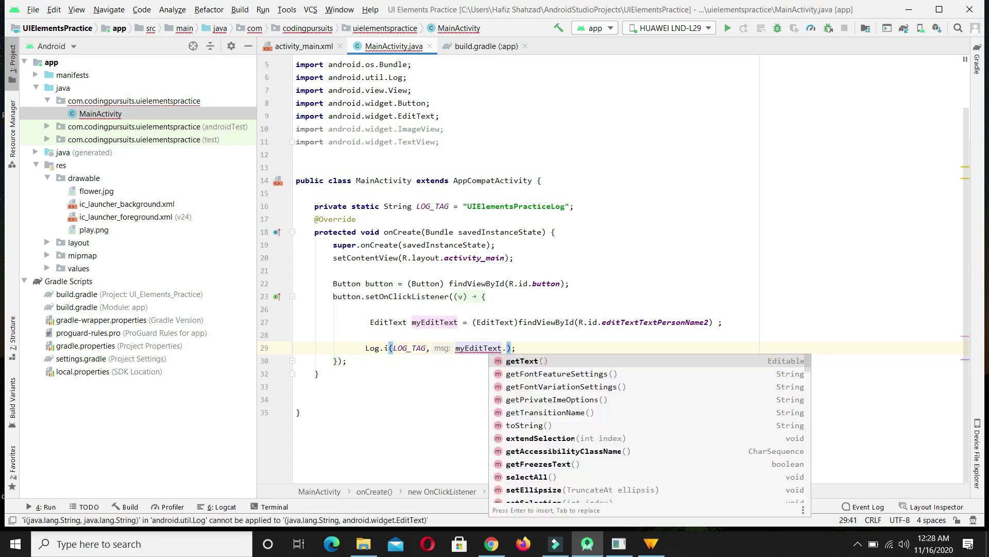
key("Return")
type(".")
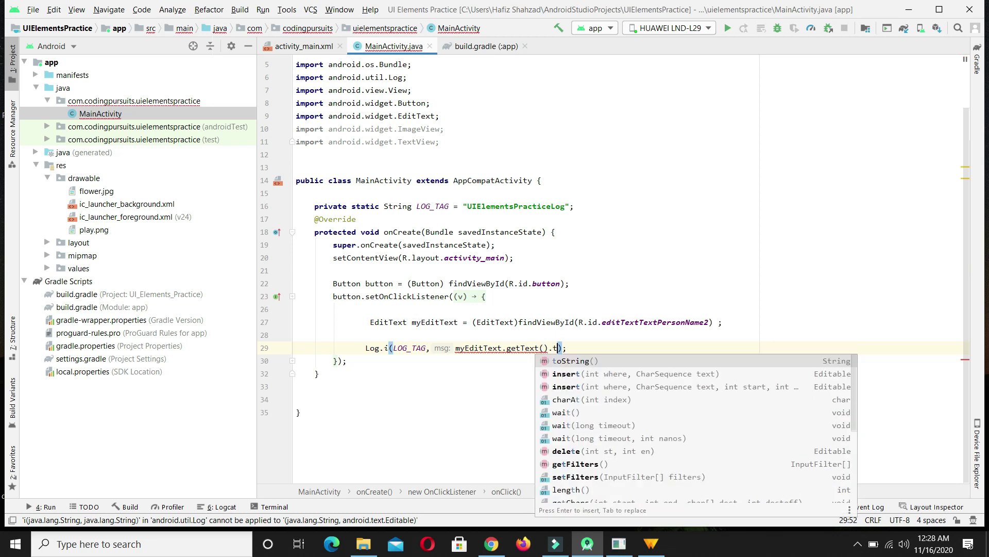
type("to")
key("Return")
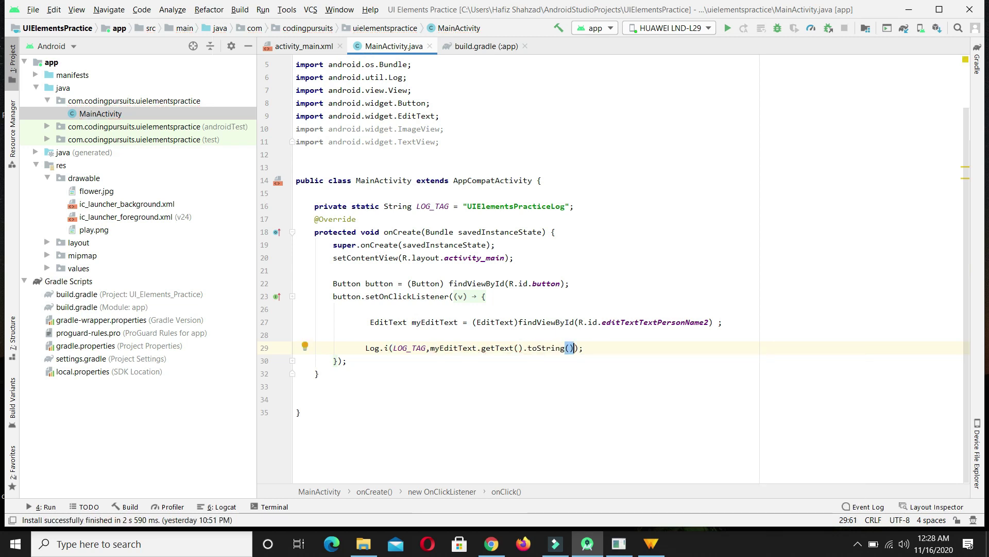
Run the app on the HUAWEI LND-L29 device.
left_click(705, 30)
left_click(672, 55)
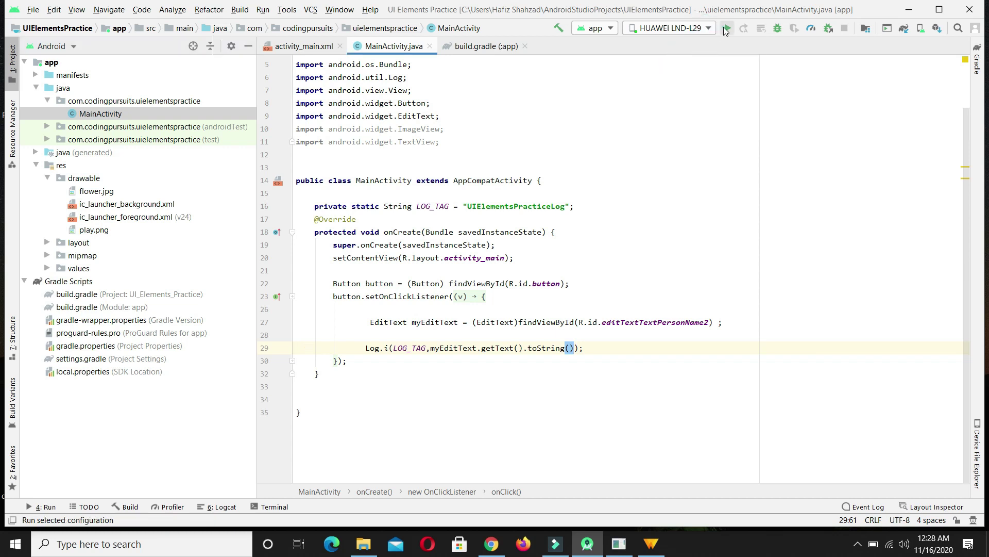
left_click(728, 28)
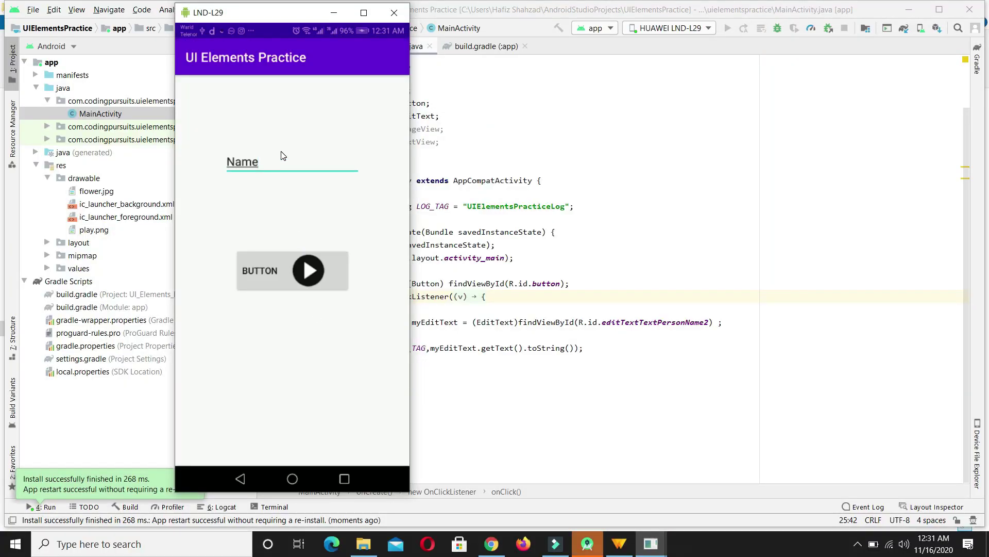
Enter 'Hello Coding Pursuits' in the app's Name field and move the phone window right.
left_click(277, 164)
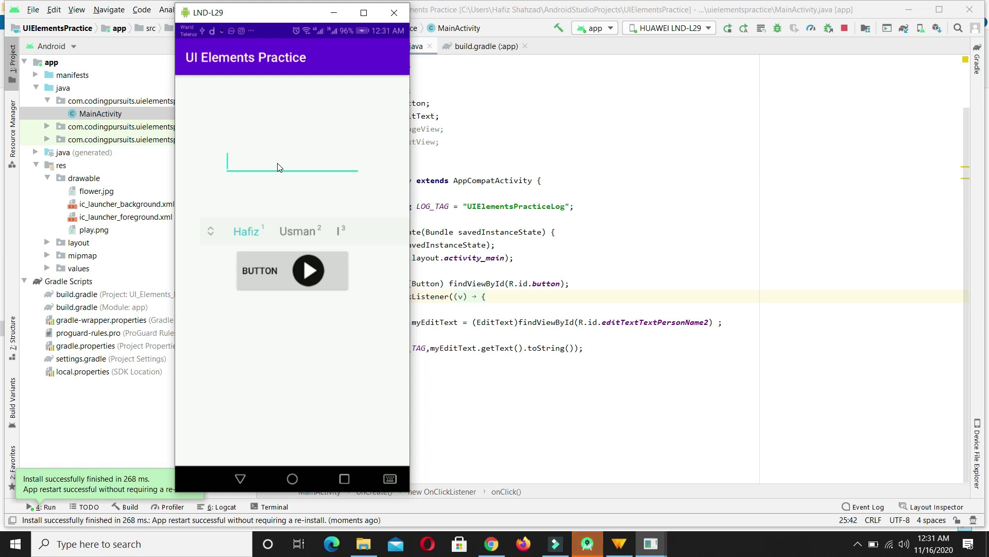
type("Hell")
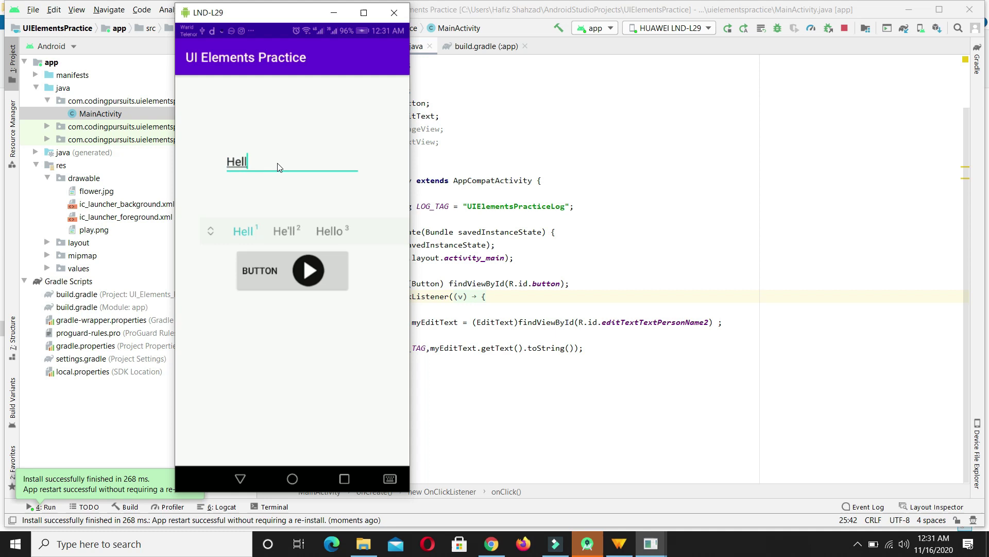
type("o ")
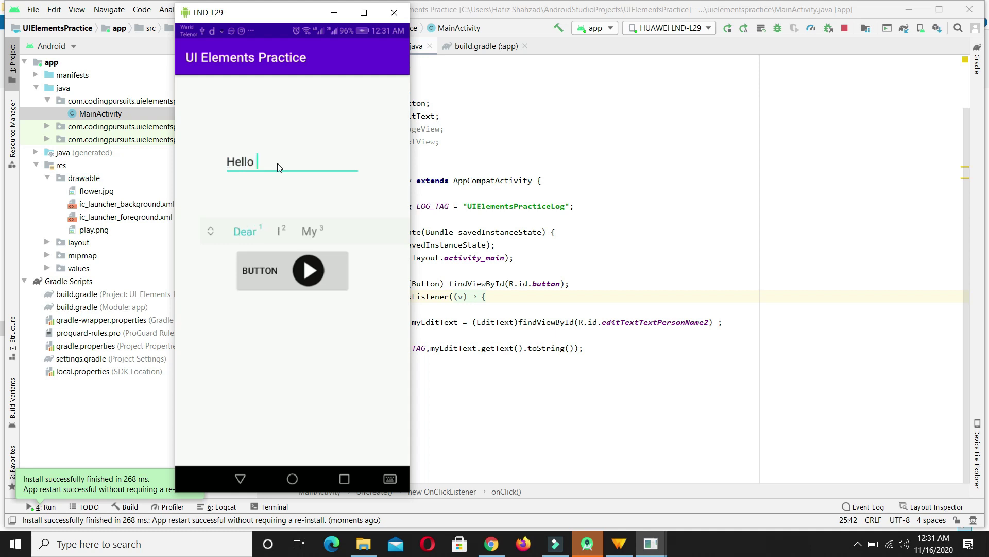
type("Coding")
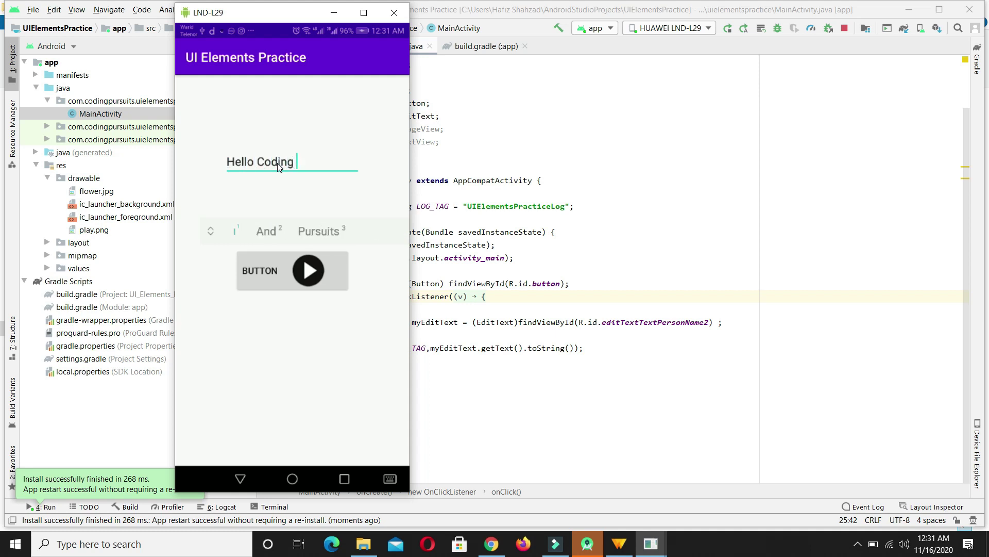
type(" Pursuit")
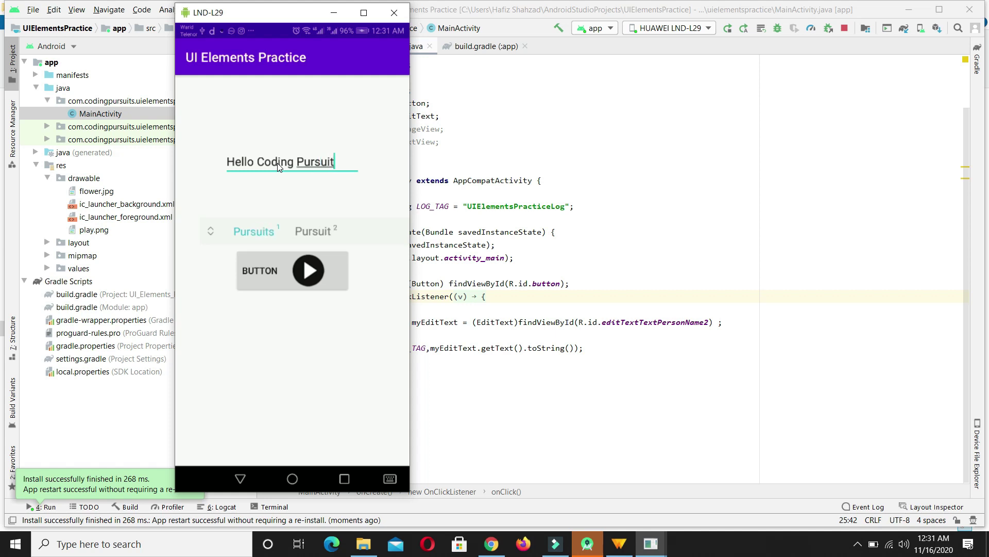
type("s")
left_click_drag(301, 13, 668, 43)
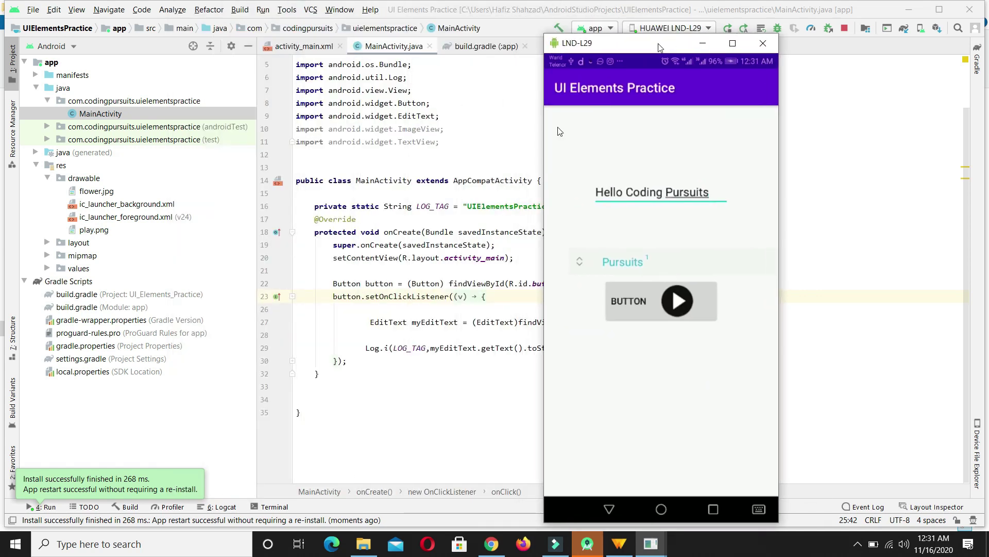
Show Logcat with regex filtering off, then press the app's button to log 'Hello Coding Pursuits'.
left_click(226, 507)
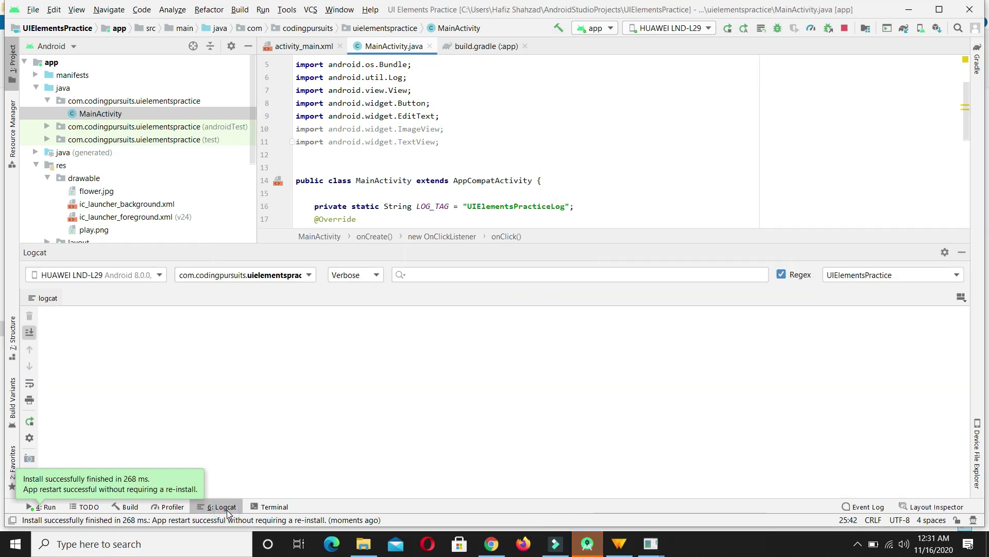
left_click(781, 274)
left_click(652, 543)
mouse_move(650, 543)
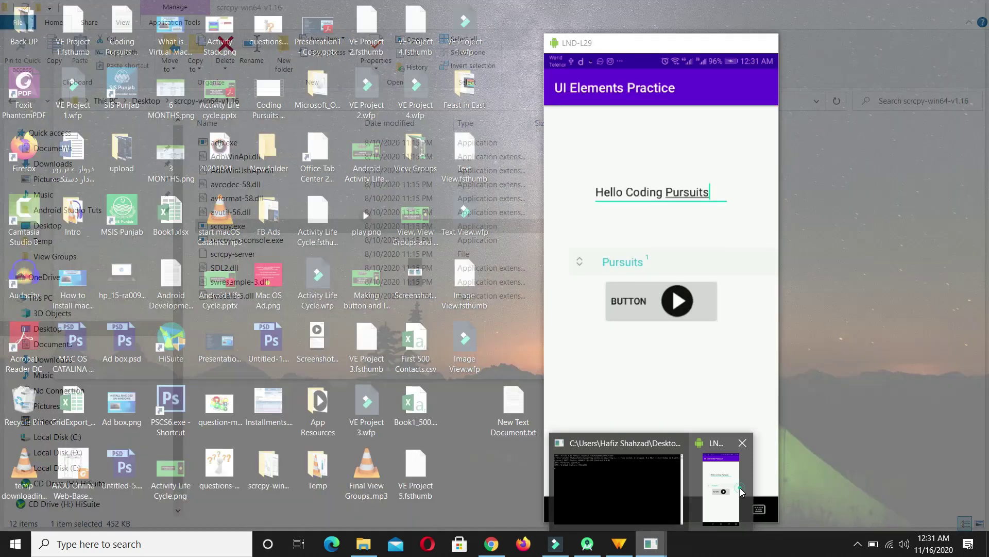
left_click(739, 488)
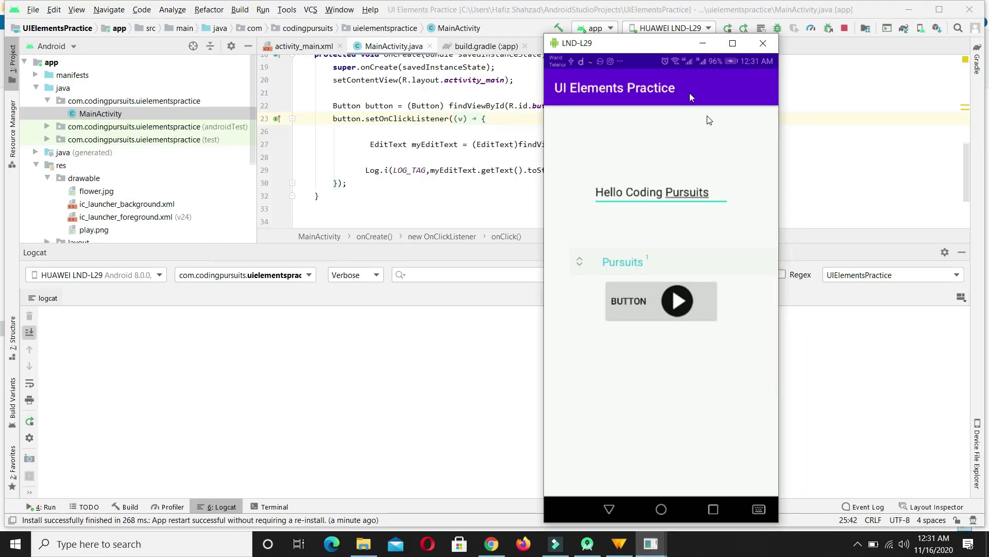
mouse_move(662, 46)
left_mouse_down()
mouse_move(248, 81)
mouse_move(168, 36)
left_mouse_up()
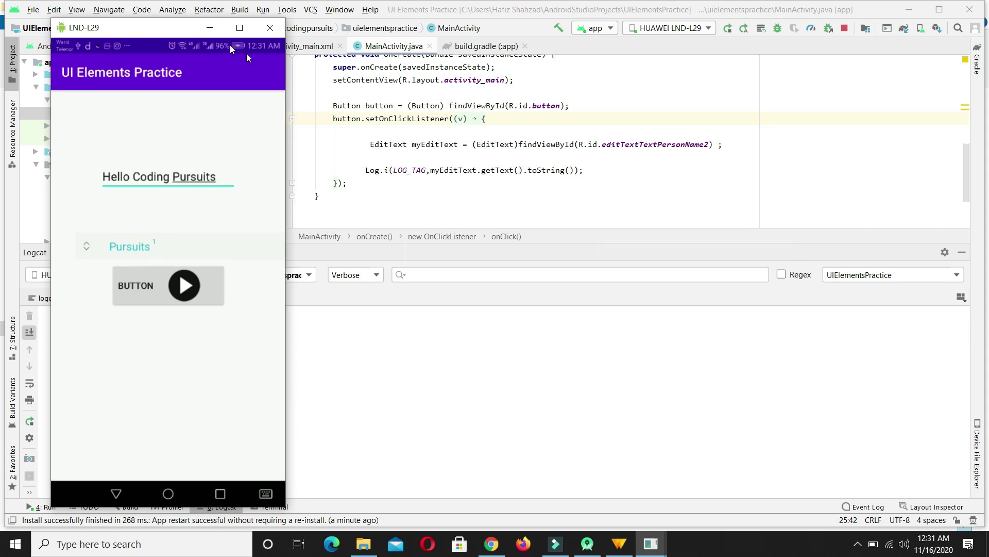
left_click_drag(247, 35, 844, 31)
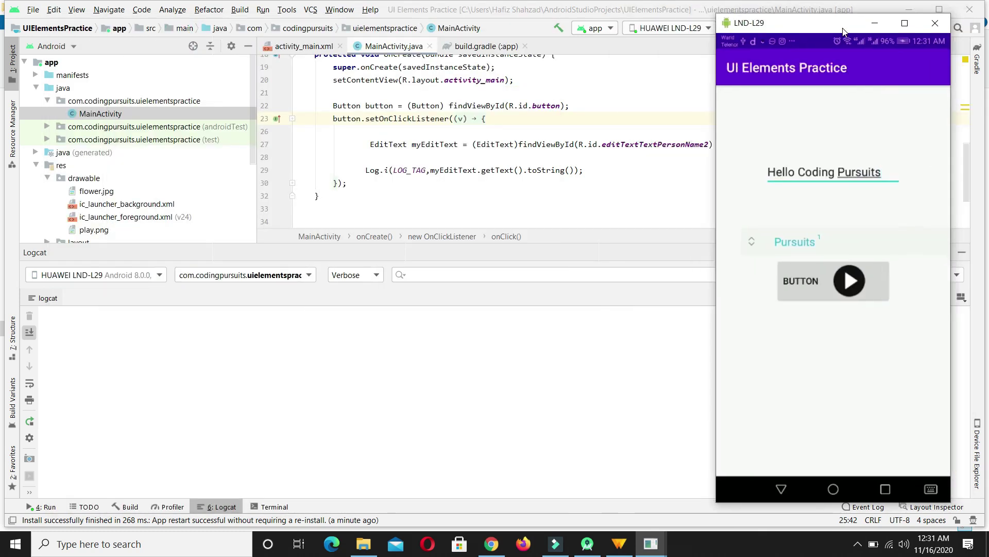
left_click(836, 283)
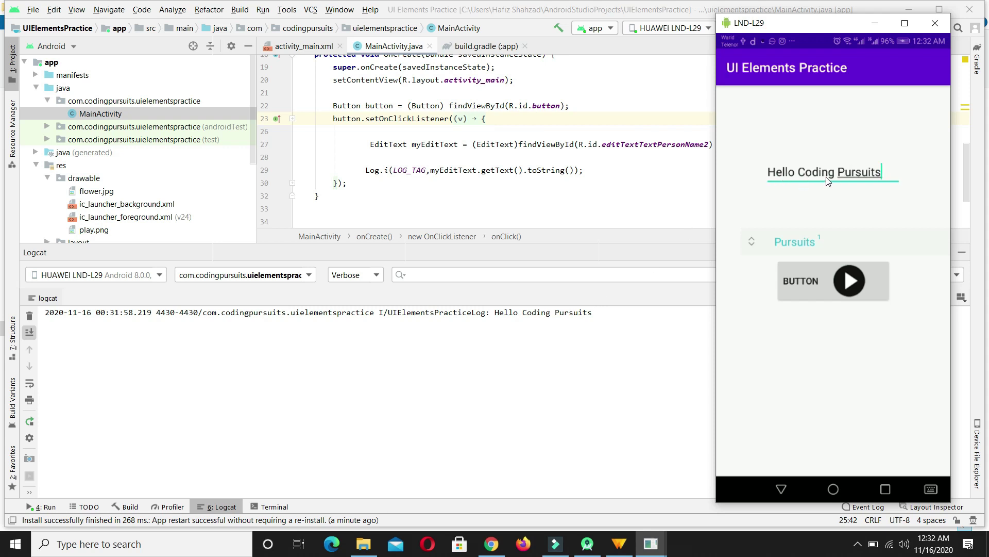
Stop the app and change the EditText inputType from textPersonName to textPassword.
left_click(624, 144)
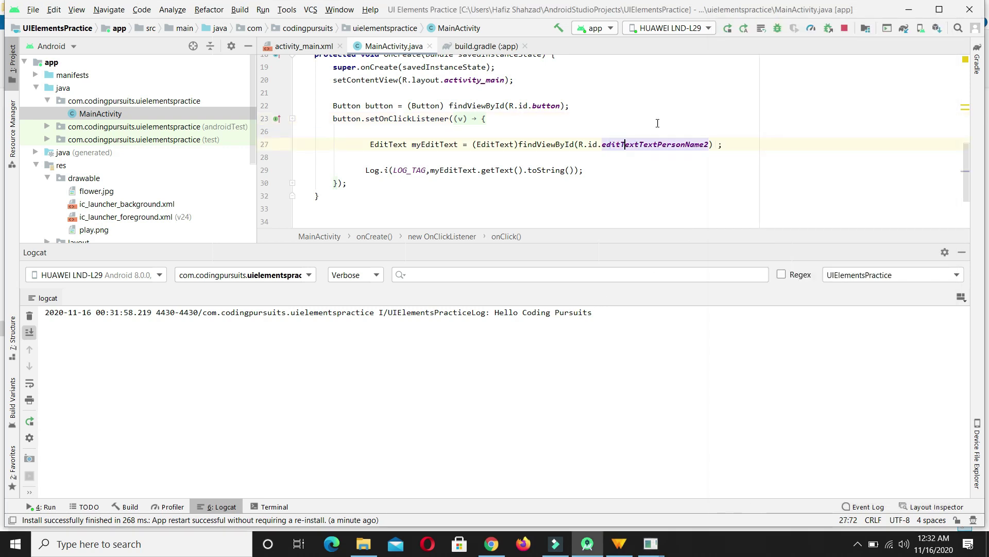
left_click(845, 29)
left_click(329, 44)
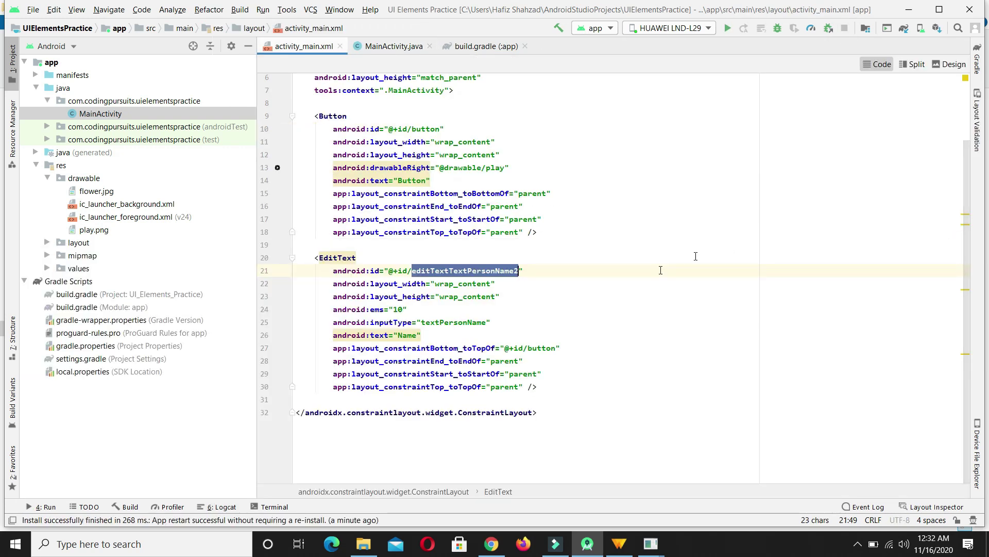
double_click(458, 322)
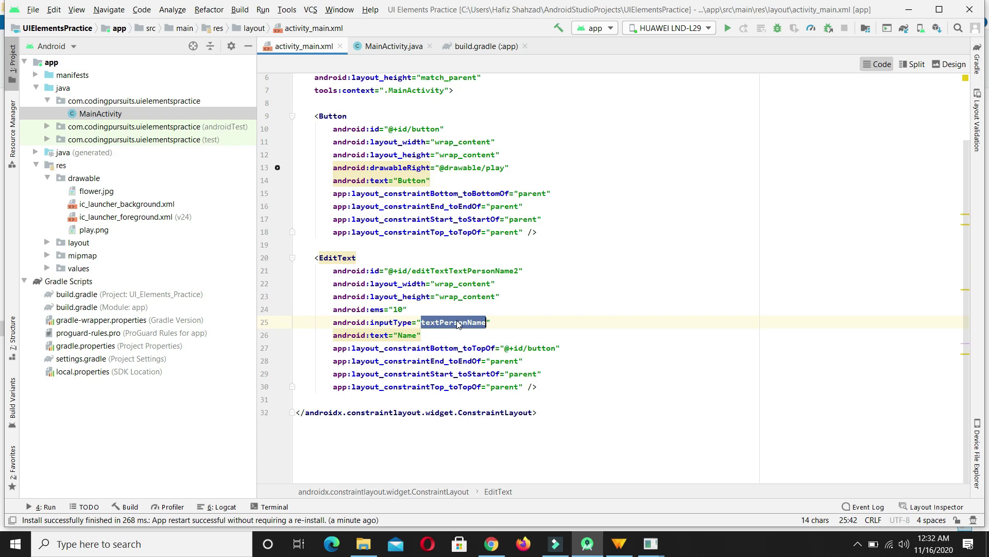
key("BackSpace")
type("te")
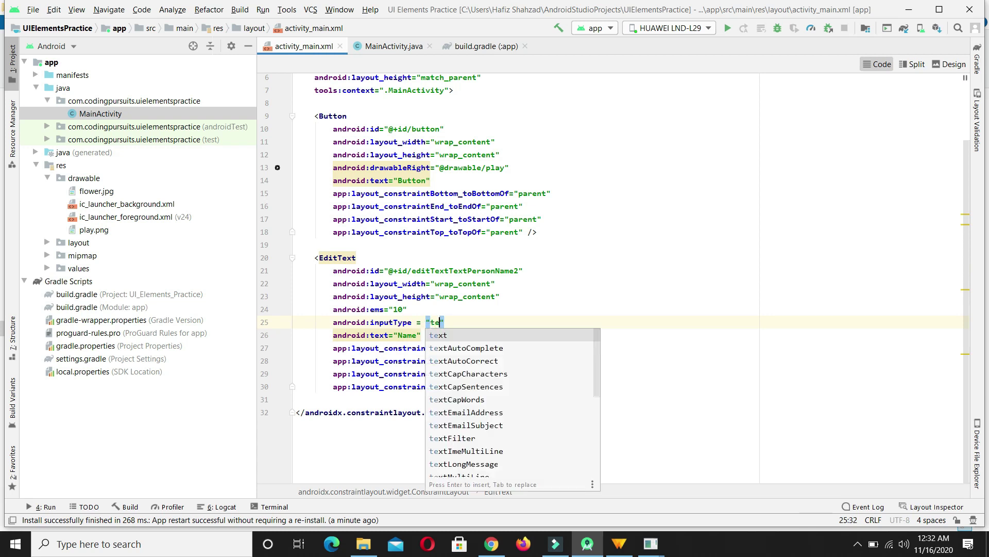
type("x")
type("tP")
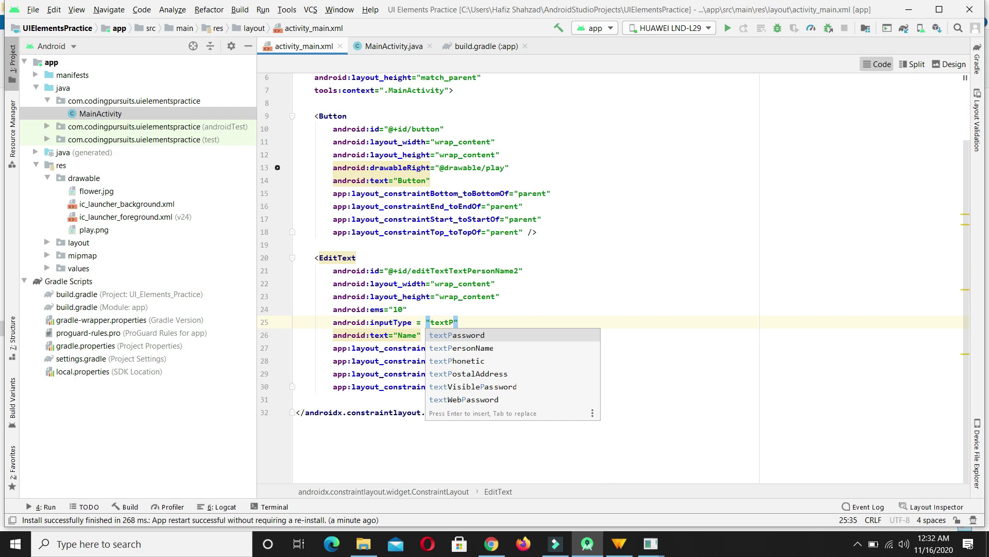
key("Return")
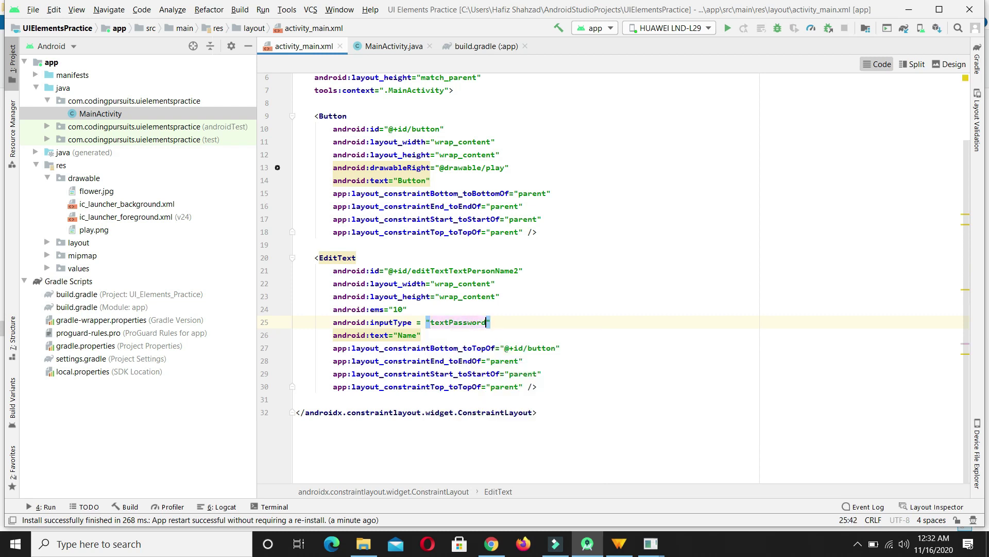
left_click(592, 231)
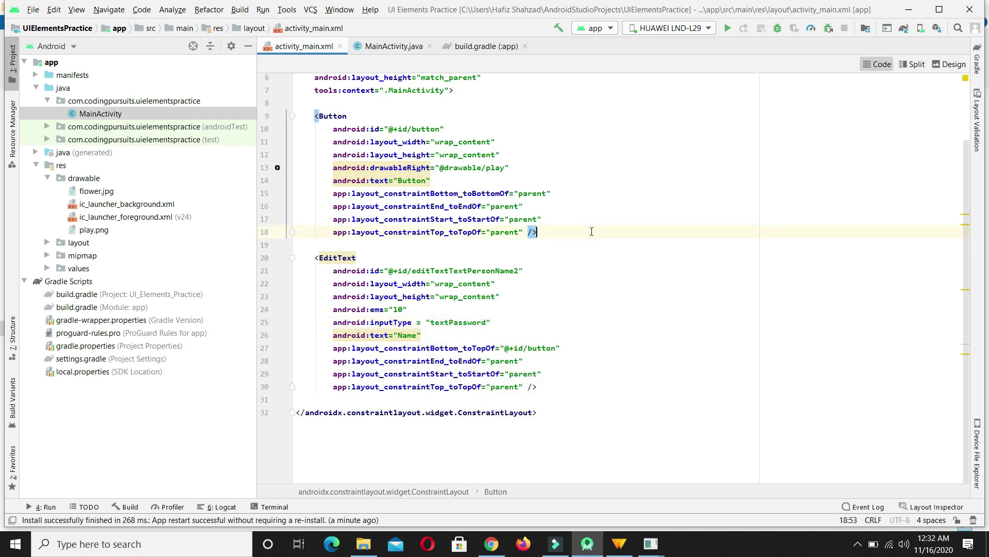
left_click(728, 32)
mouse_move(651, 543)
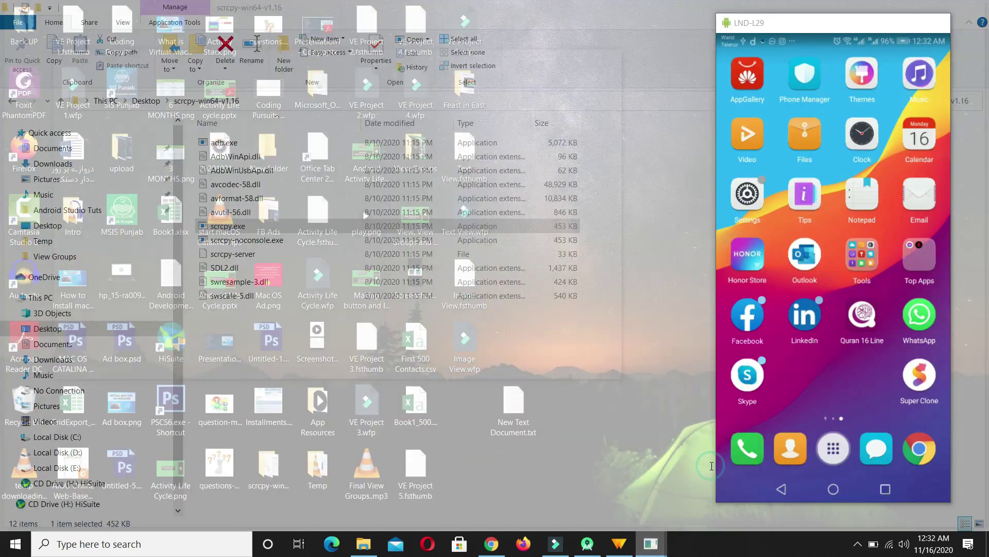
left_click(715, 476)
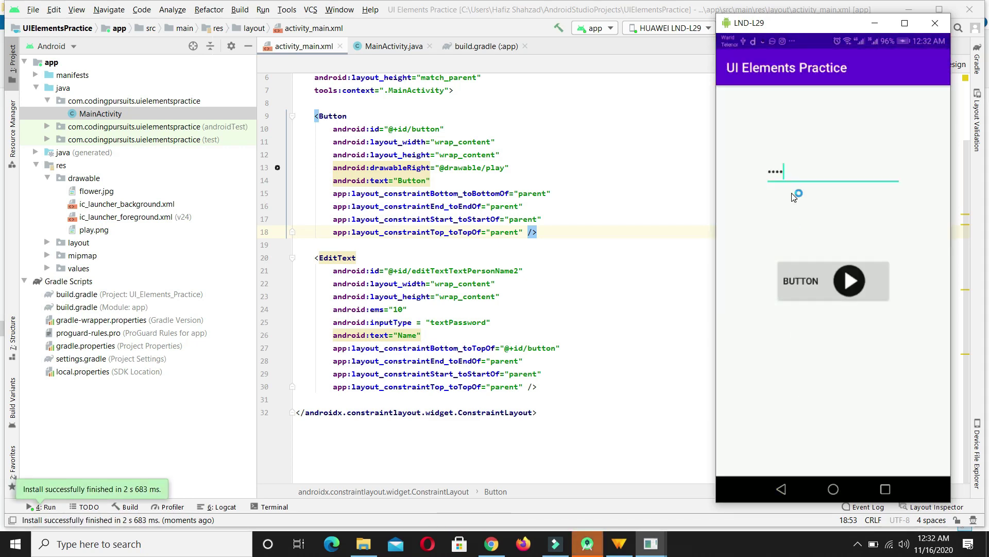
key("BackSpace")
key("BackSpace")
key("BackSpace")
type("12")
type("3456")
left_click(222, 506)
mouse_move(650, 543)
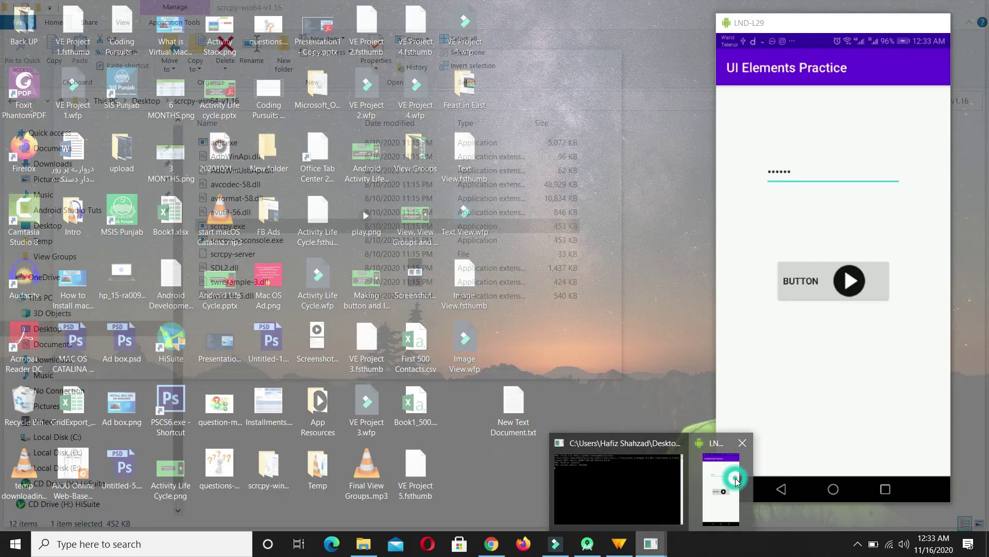
left_click(736, 479)
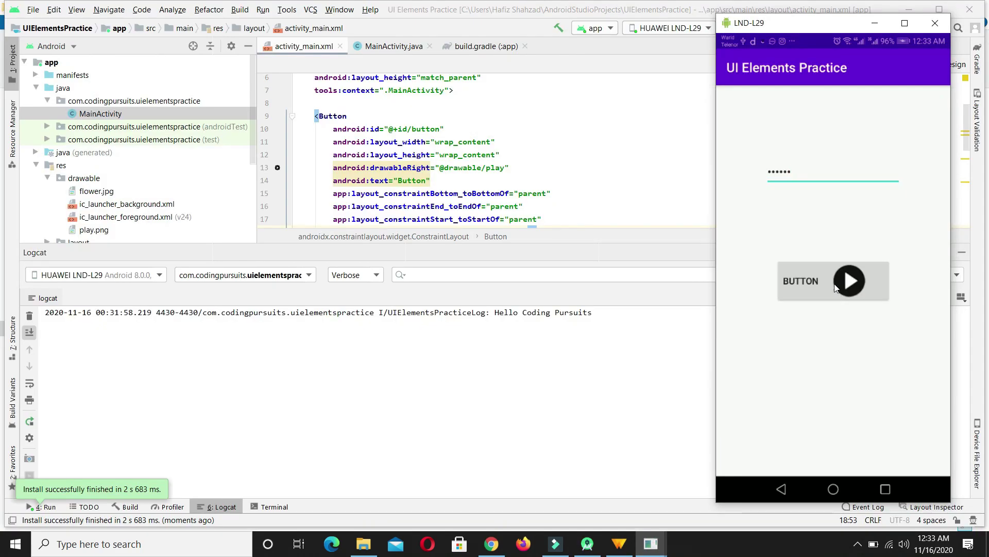
left_click(825, 281)
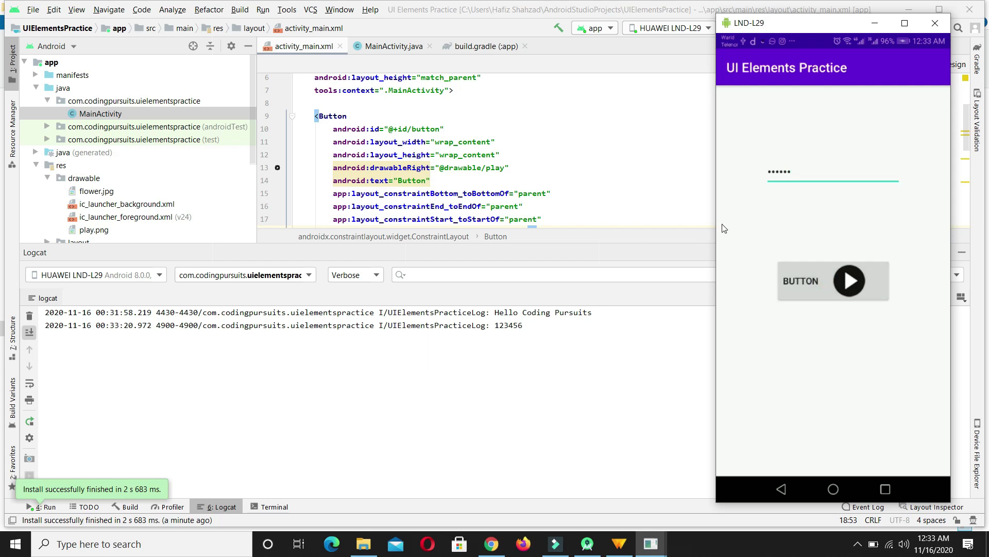
left_click(544, 193)
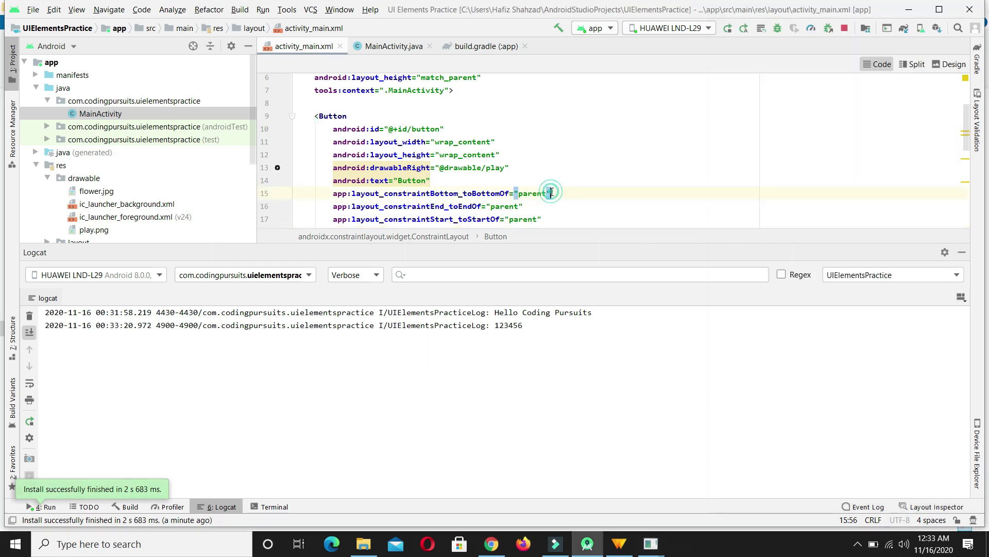
left_click(960, 254)
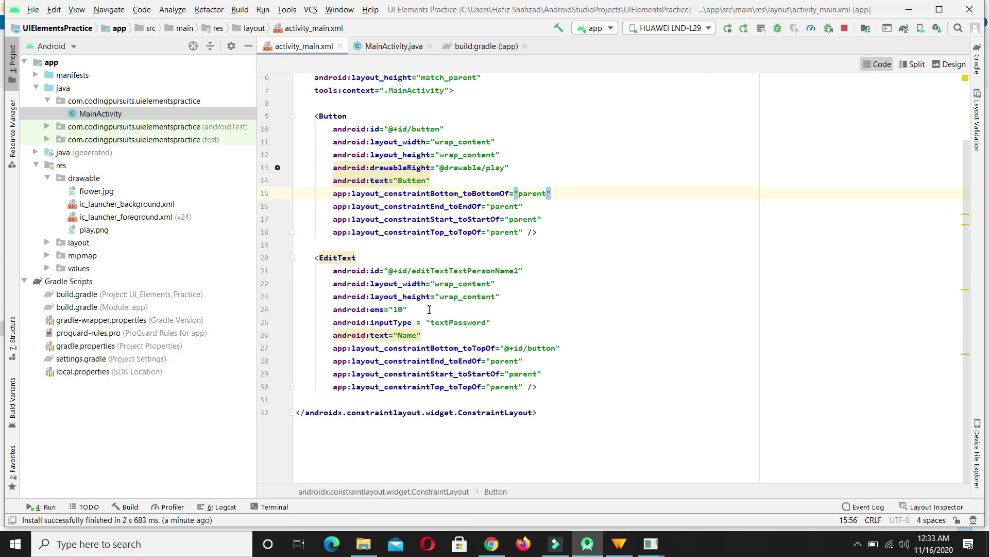
Change the Name field's inputType on line 25 from textPassword to textEmailAddress.
double_click(454, 321)
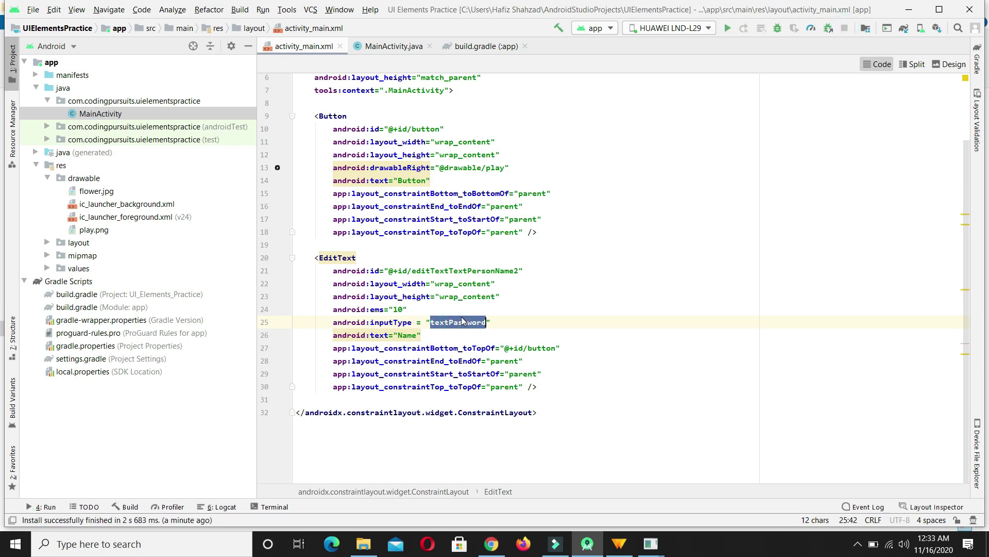
key("BackSpace")
type("tex")
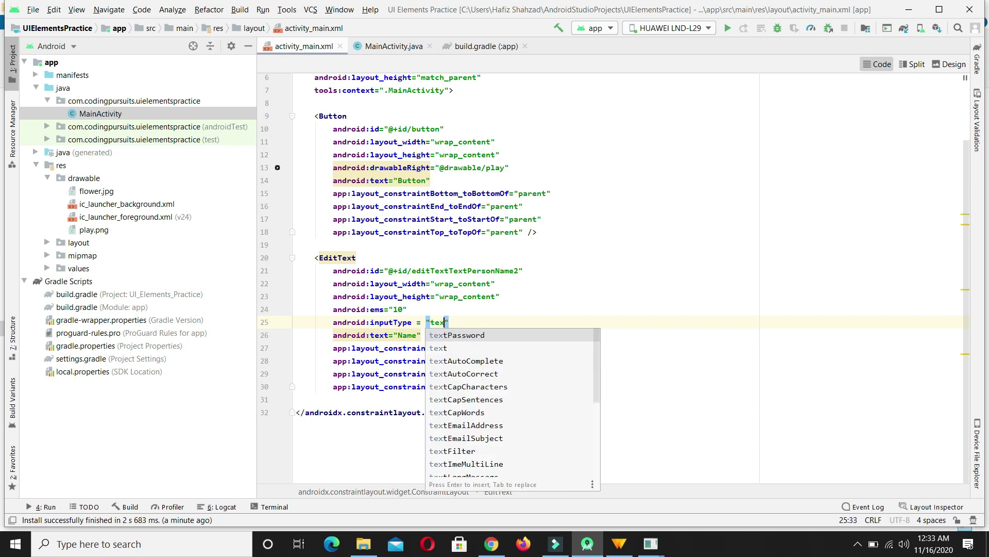
type("t")
key("Down")
key("Down")
key("Down")
key("Down")
key("Down")
key("Down")
key("Down")
key("Return")
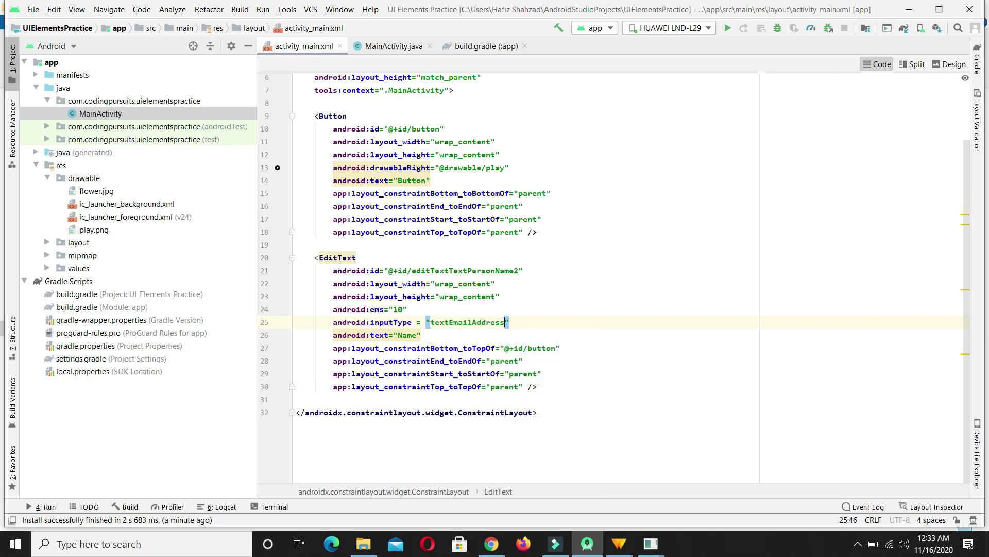
left_click(644, 252)
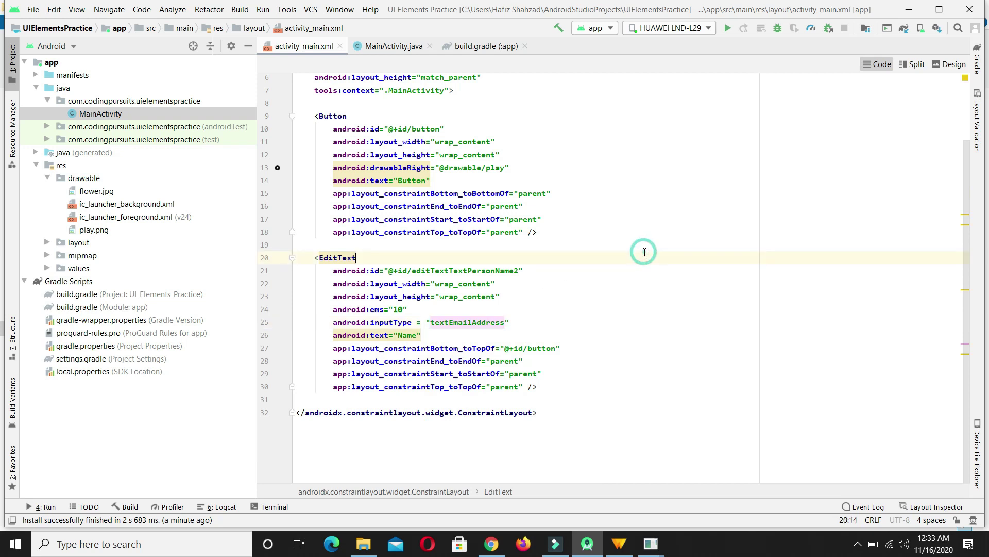
Rebuild and reinstall the app on the phone with the textEmailAddress input type.
left_click(724, 31)
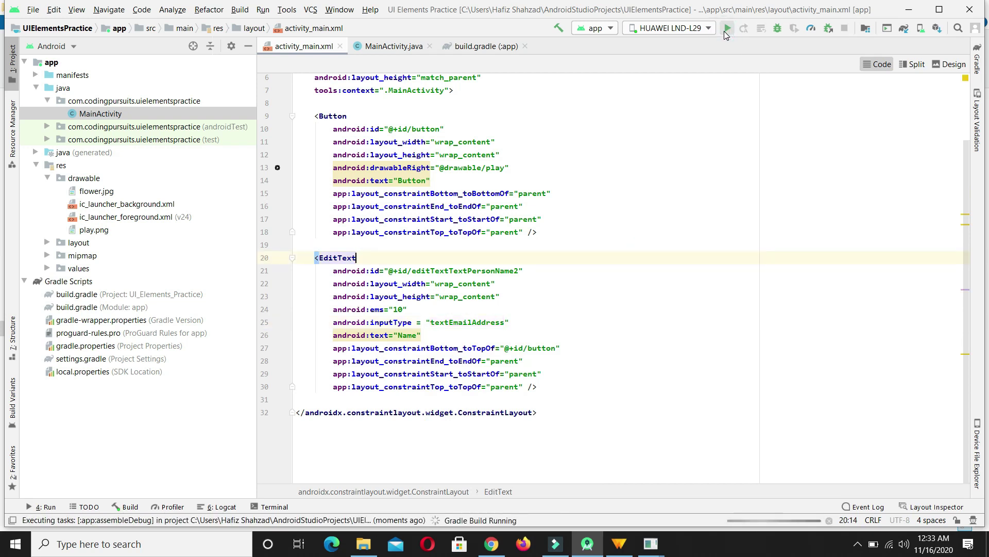
left_click(602, 322)
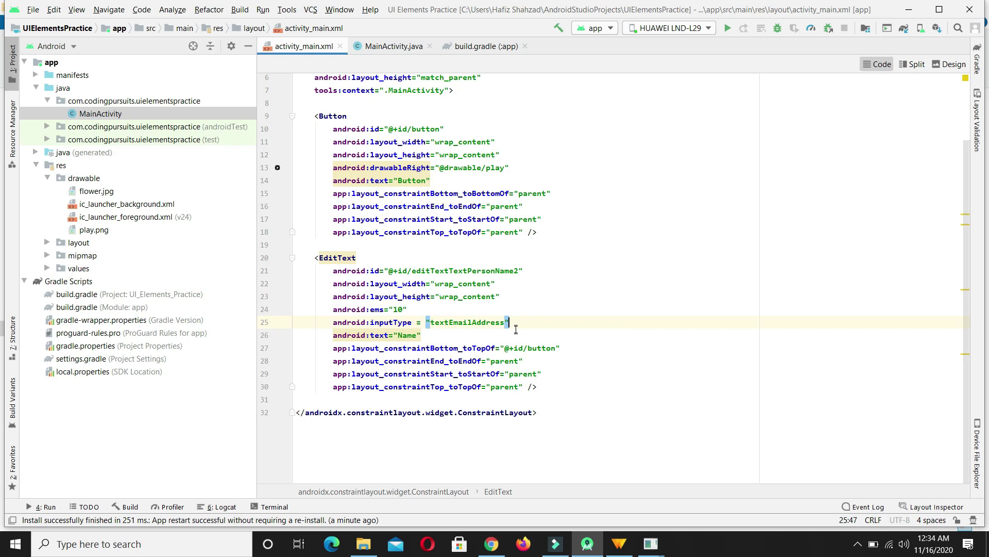
double_click(452, 322)
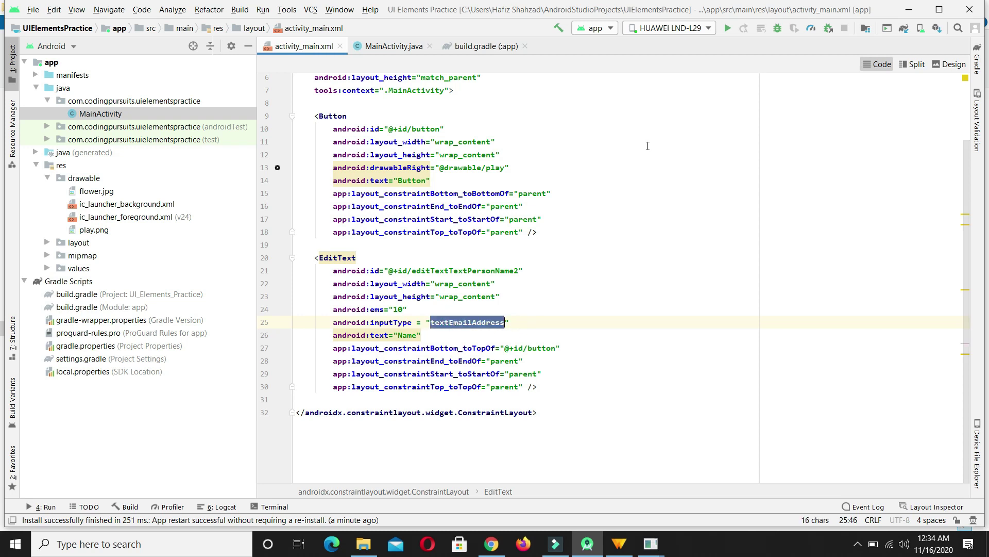
In Design view, browse the Password, Password (Numeric), Phone, Postal Address and E-mail fields.
left_click(952, 64)
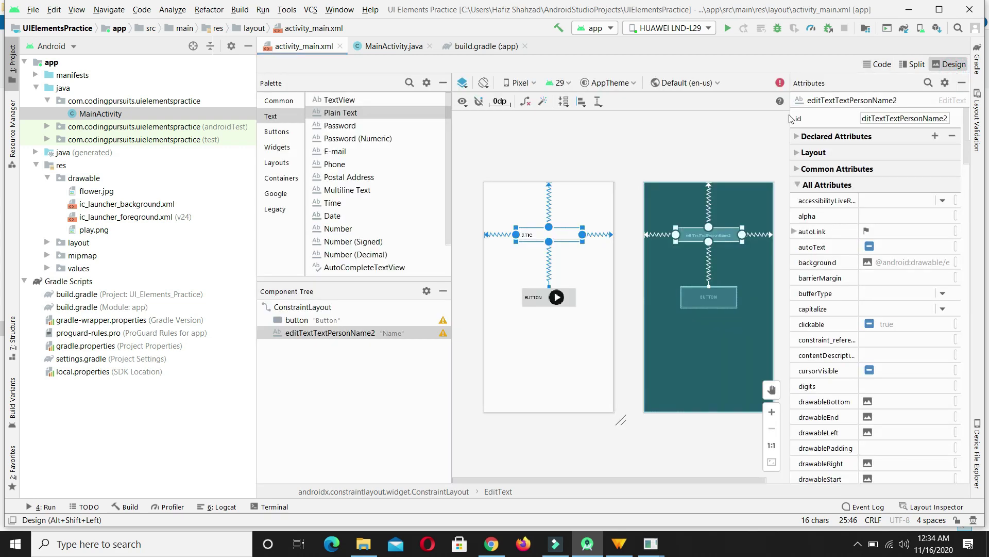
left_click(341, 128)
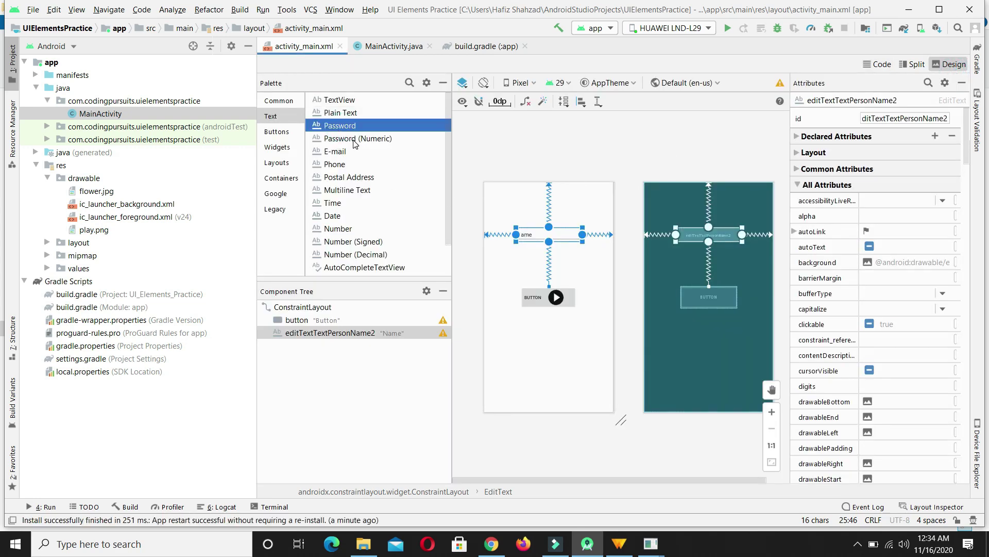
left_click(354, 142)
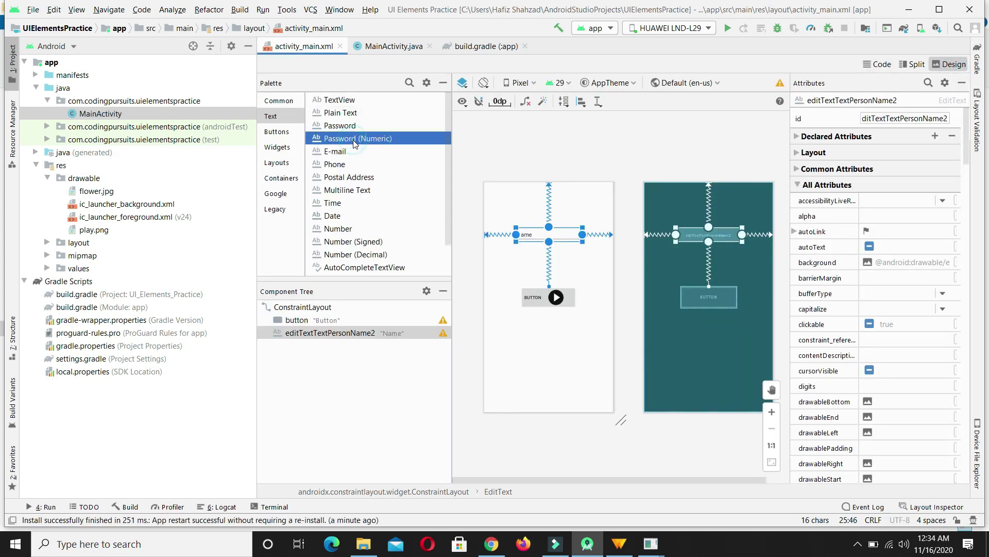
left_click(338, 167)
left_click(341, 177)
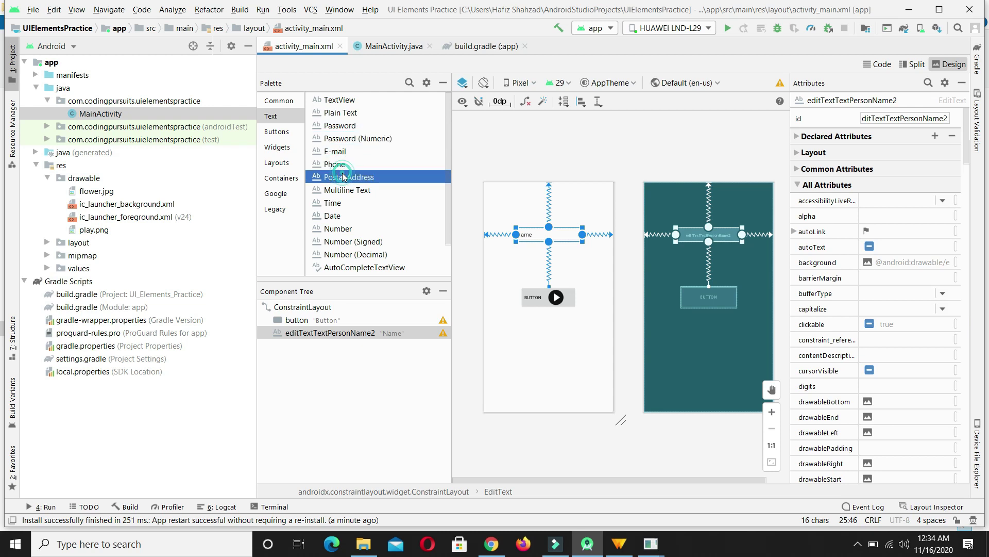
left_click(342, 154)
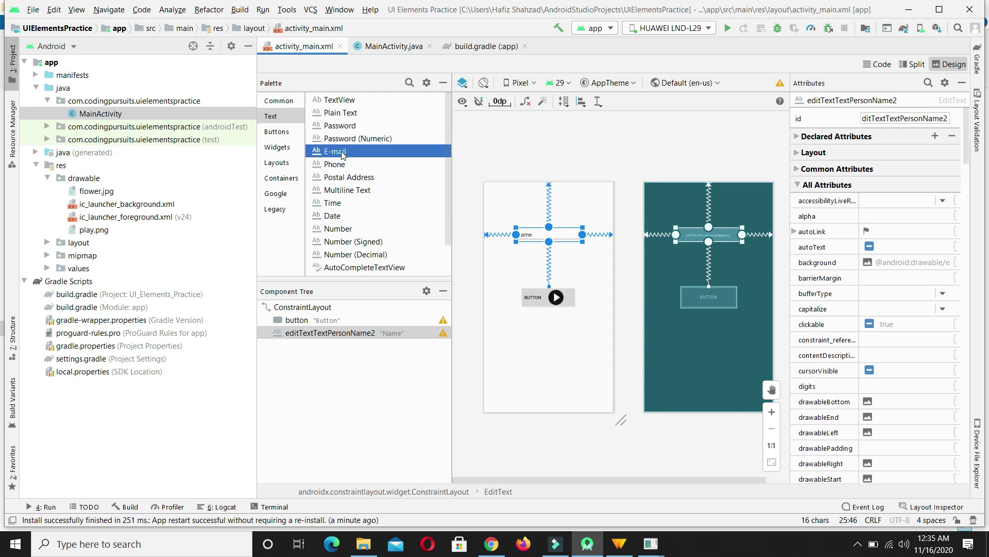